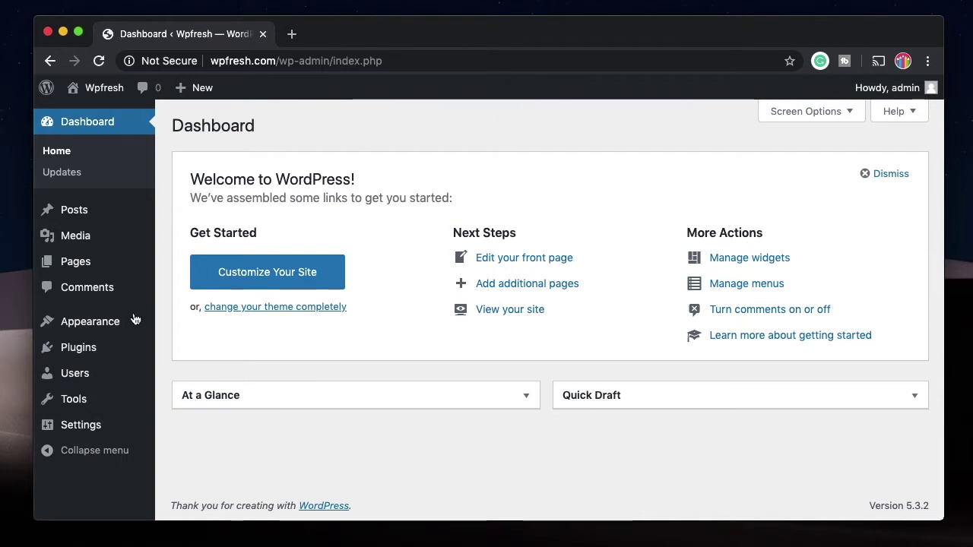
Step: Open the WordPress Plugins page in a new browser tab and go to its page for adding plugins
{"action": "mouse_move", "coordinate": [102, 348]}
{"action": "left_click", "coordinate": [191, 347], "text": "super"}
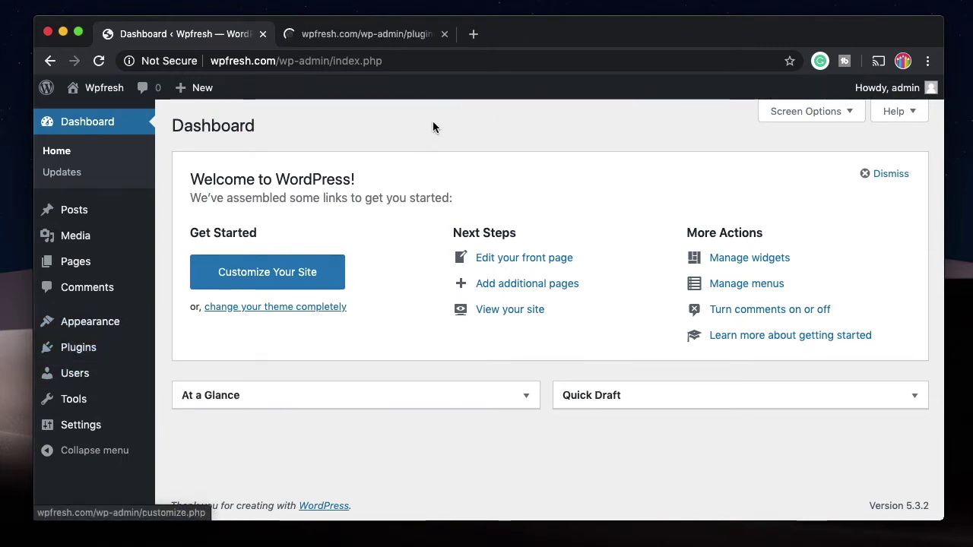
{"action": "left_click", "coordinate": [386, 33]}
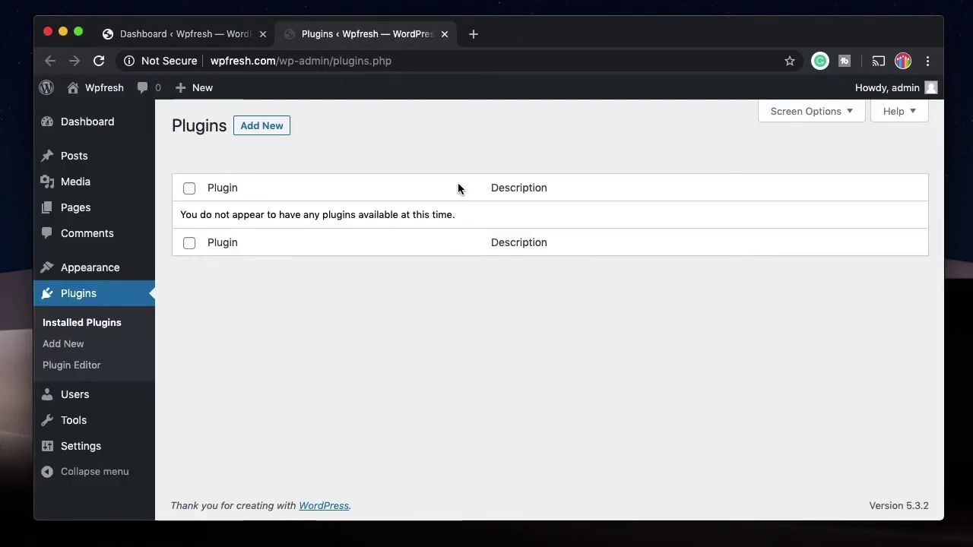
{"action": "left_click", "coordinate": [278, 131]}
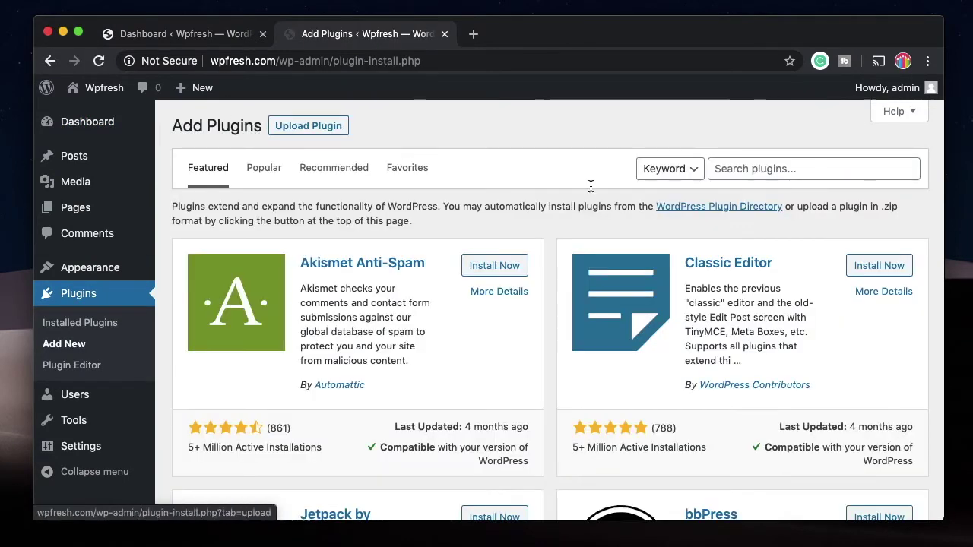
Step: Search the plugin directory for backup and look through the listed backup and migration plugins
{"action": "left_click", "coordinate": [740, 167]}
{"action": "type", "text": "ad inserter"}
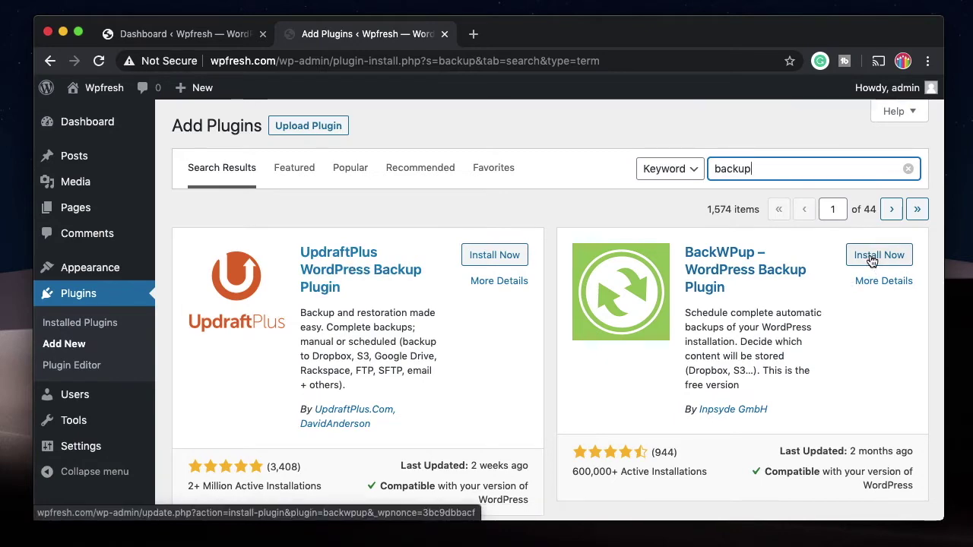
{"action": "scroll", "coordinate": [599, 306], "scroll_direction": "down", "scroll_amount": 5}
{"action": "scroll", "coordinate": [599, 306], "scroll_direction": "down", "scroll_amount": 3}
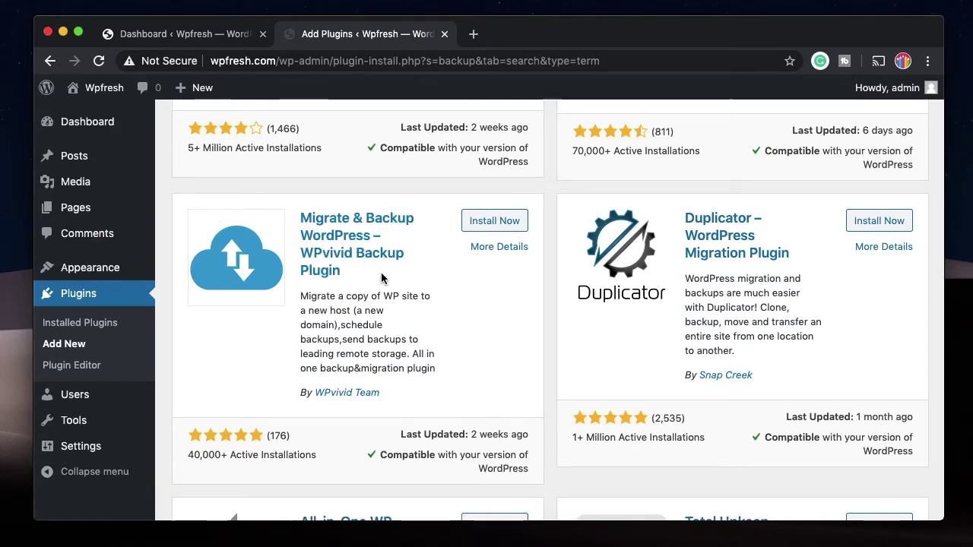
{"action": "scroll", "coordinate": [528, 317], "scroll_direction": "up", "scroll_amount": 8}
{"action": "scroll", "coordinate": [527, 317], "scroll_direction": "down", "scroll_amount": 10}
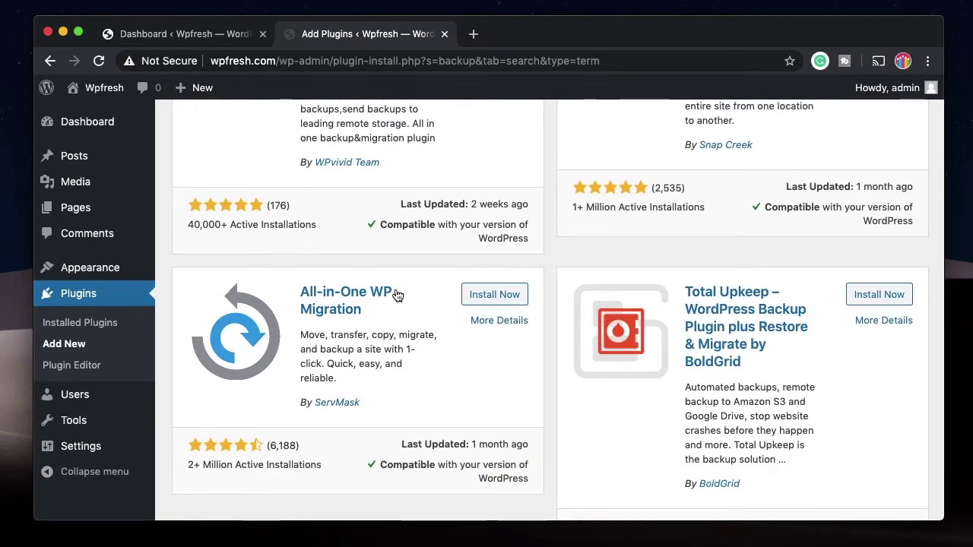
{"action": "scroll", "coordinate": [550, 304], "scroll_direction": "up", "scroll_amount": 10}
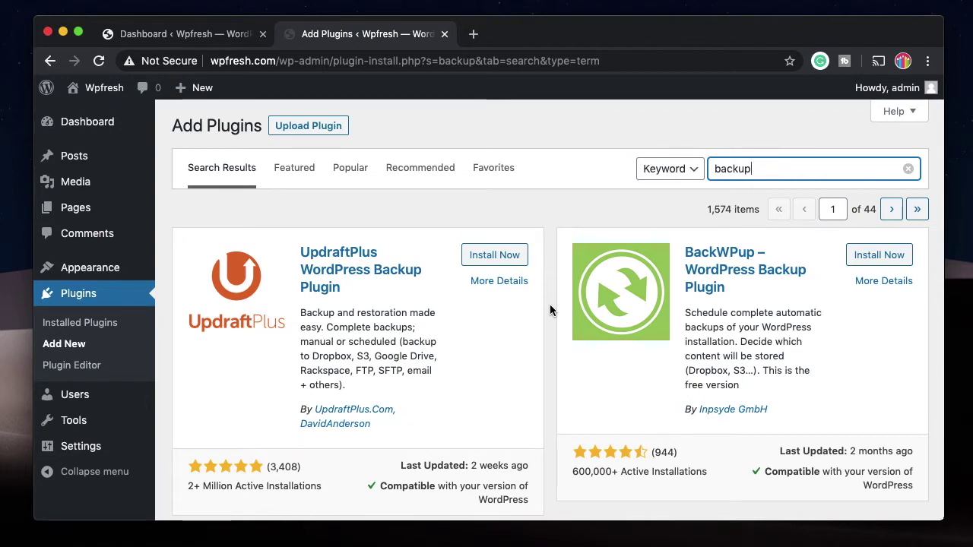
{"action": "scroll", "coordinate": [550, 306], "scroll_direction": "down", "scroll_amount": 5}
{"action": "scroll", "coordinate": [550, 306], "scroll_direction": "up", "scroll_amount": 5}
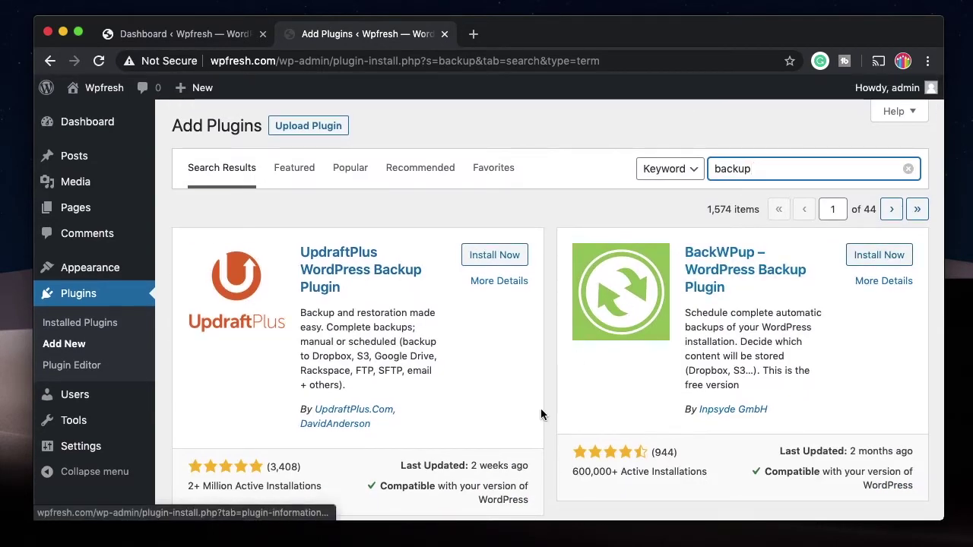
Step: Examine the UpdraftPlus settings, covering the files and database backup schedules and the remote storage choices
{"action": "scroll", "coordinate": [541, 408], "scroll_direction": "down", "scroll_amount": 5}
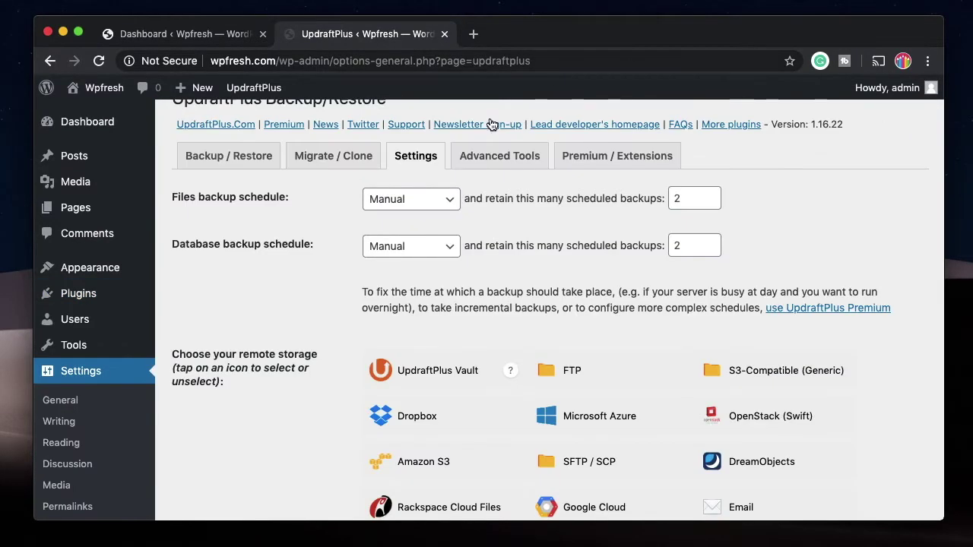
{"action": "scroll", "coordinate": [458, 249], "scroll_direction": "up", "scroll_amount": 1}
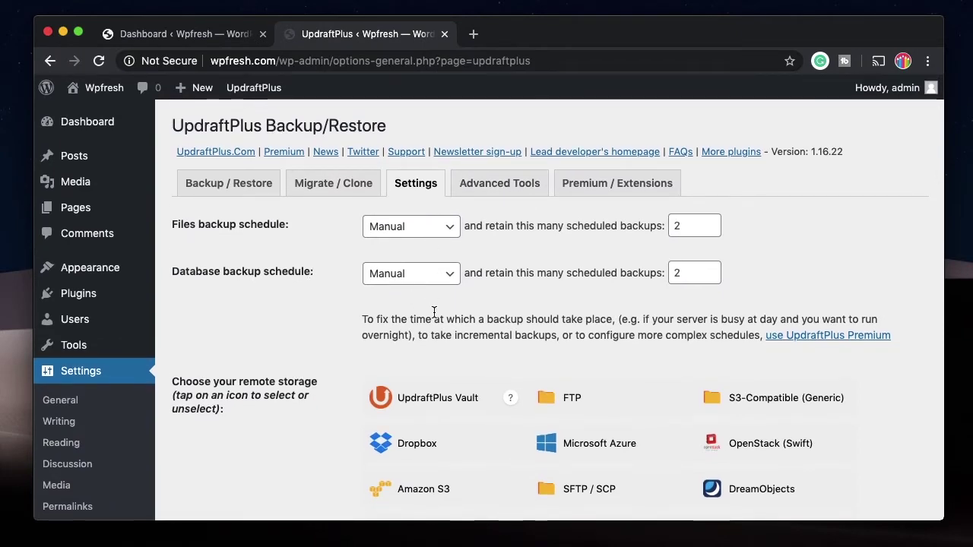
{"action": "scroll", "coordinate": [434, 312], "scroll_direction": "down", "scroll_amount": 1}
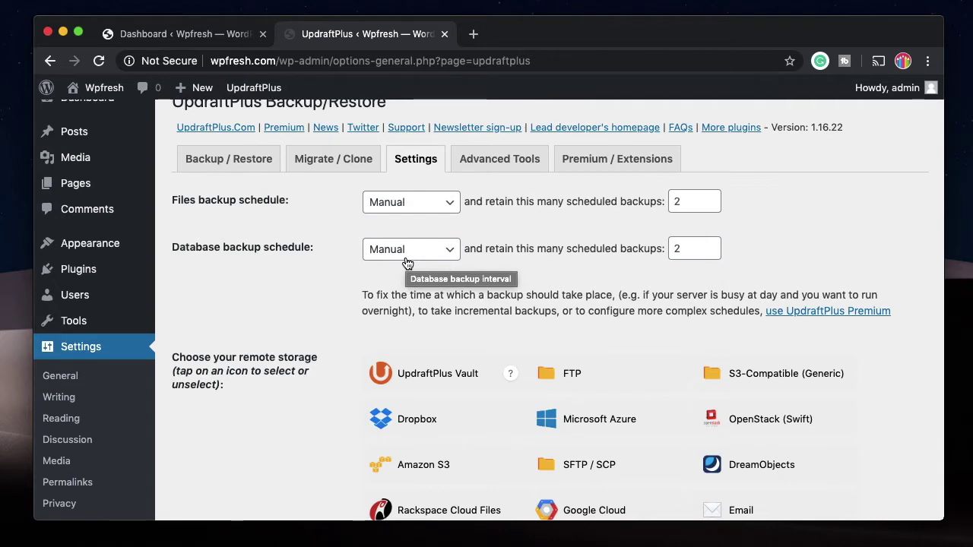
{"action": "scroll", "coordinate": [408, 263], "scroll_direction": "down", "scroll_amount": 3}
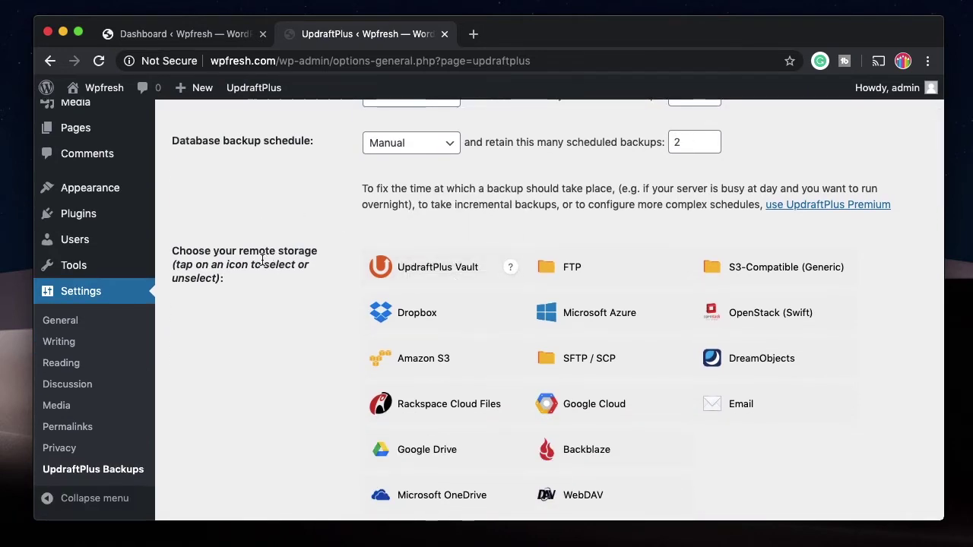
{"action": "scroll", "coordinate": [263, 260], "scroll_direction": "down", "scroll_amount": 3}
{"action": "scroll", "coordinate": [635, 220], "scroll_direction": "up", "scroll_amount": 5}
{"action": "scroll", "coordinate": [636, 220], "scroll_direction": "up", "scroll_amount": 2}
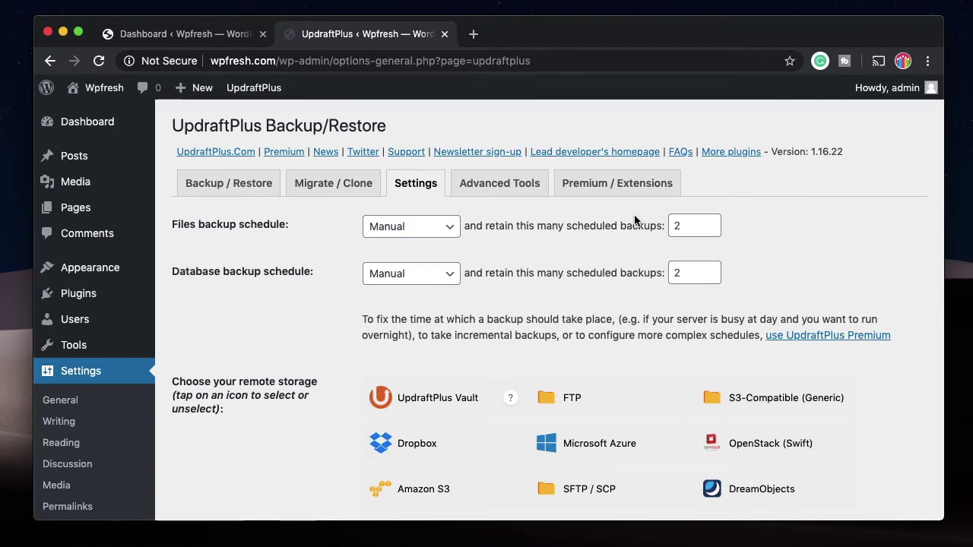
{"action": "scroll", "coordinate": [334, 323], "scroll_direction": "down", "scroll_amount": 2}
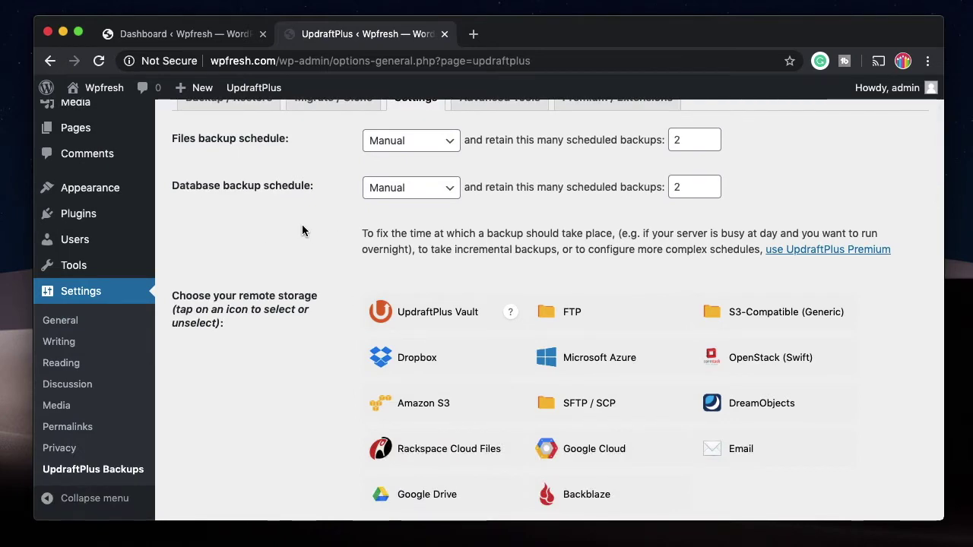
{"action": "scroll", "coordinate": [301, 228], "scroll_direction": "down", "scroll_amount": 4}
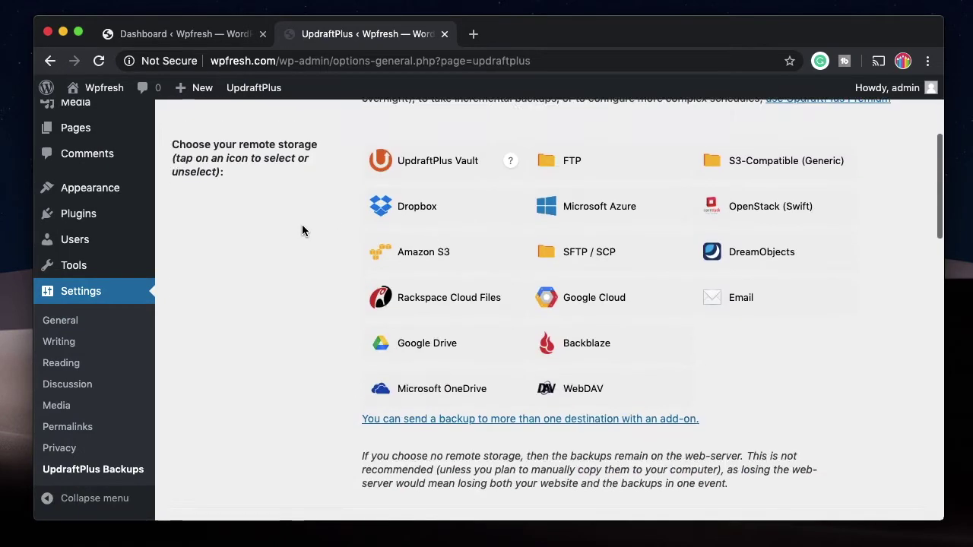
{"action": "scroll", "coordinate": [249, 270], "scroll_direction": "up", "scroll_amount": 5}
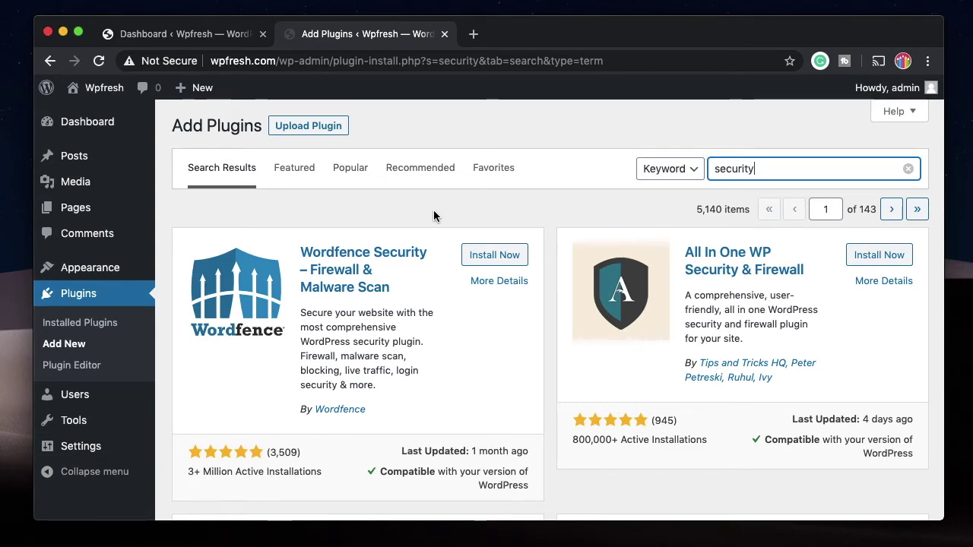
Step: Compare the plugins in the security search results and install Wordfence Security – Firewall & Malware Scan
{"action": "scroll", "coordinate": [549, 179], "scroll_direction": "down", "scroll_amount": 3}
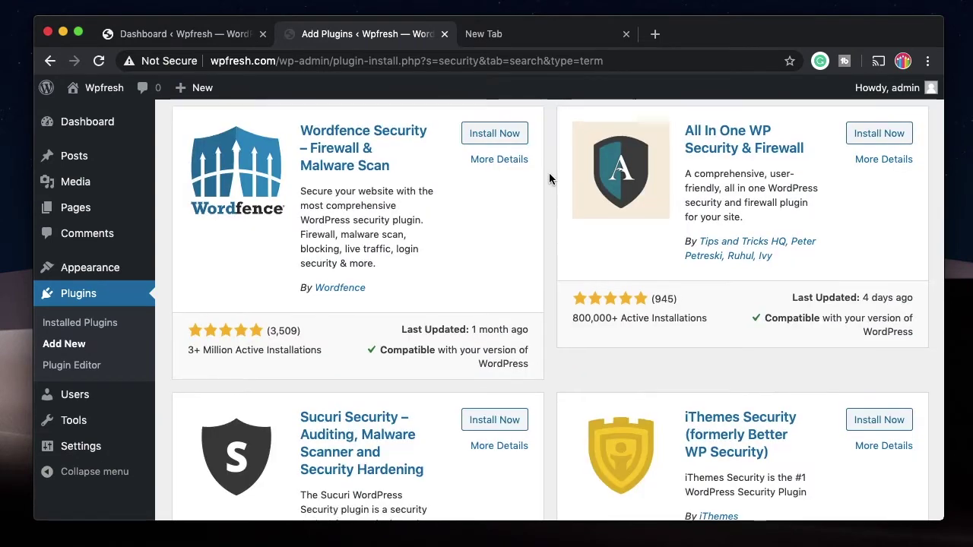
{"action": "scroll", "coordinate": [550, 179], "scroll_direction": "up", "scroll_amount": 2}
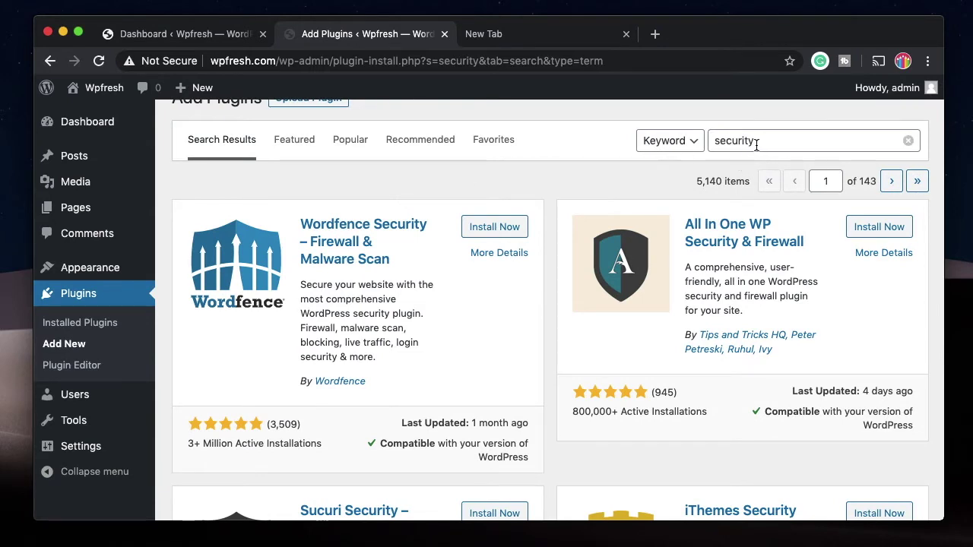
{"action": "scroll", "coordinate": [685, 228], "scroll_direction": "up", "scroll_amount": 1}
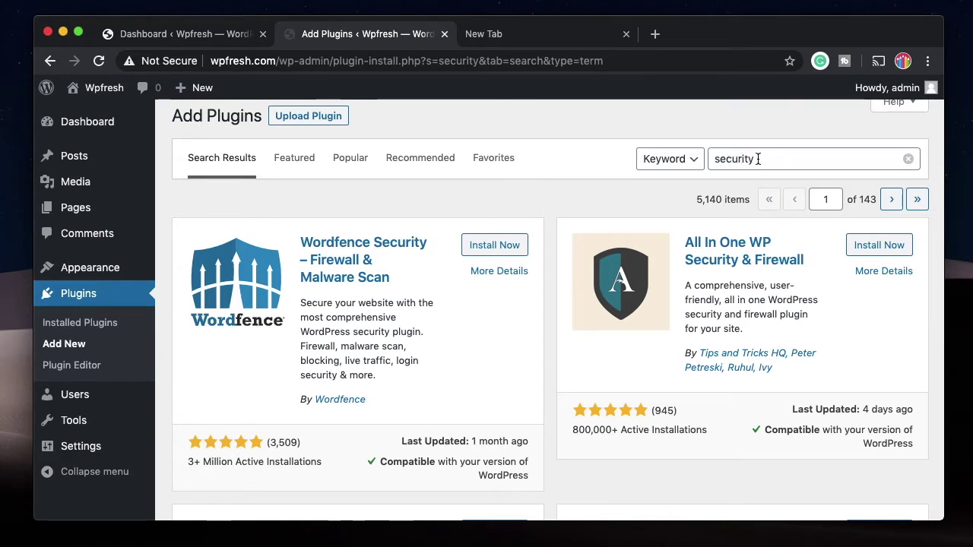
{"action": "scroll", "coordinate": [508, 216], "scroll_direction": "down", "scroll_amount": 1}
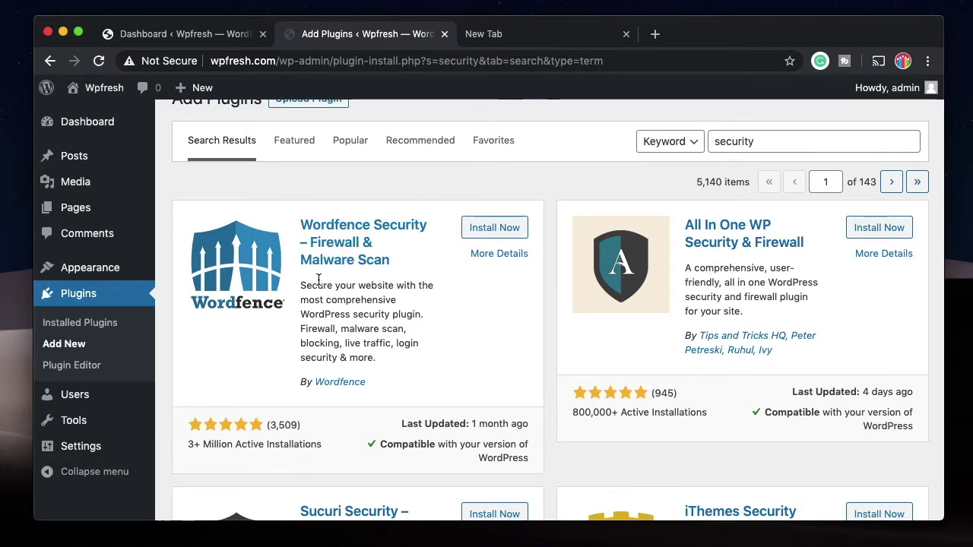
{"action": "scroll", "coordinate": [314, 282], "scroll_direction": "down", "scroll_amount": 3}
{"action": "scroll", "coordinate": [331, 388], "scroll_direction": "down", "scroll_amount": 2}
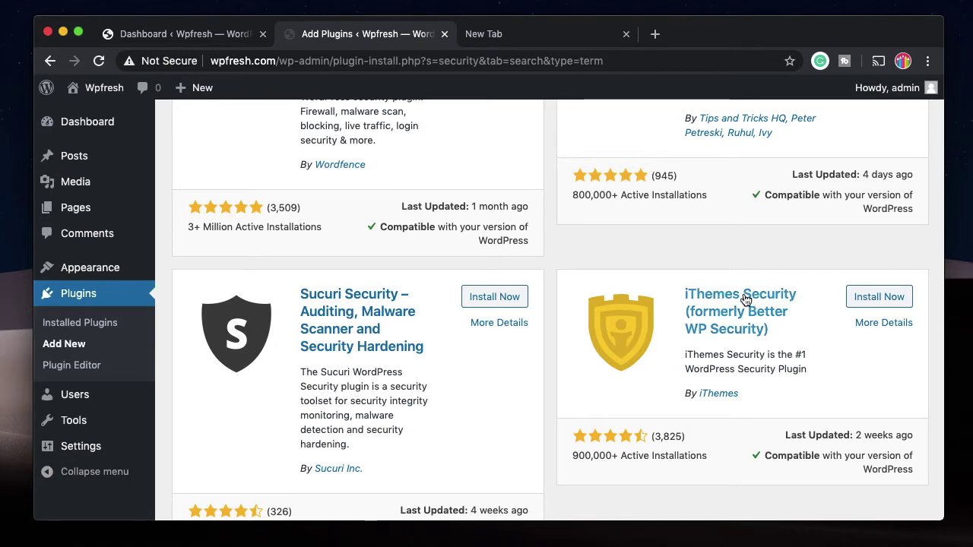
{"action": "scroll", "coordinate": [541, 187], "scroll_direction": "up", "scroll_amount": 4}
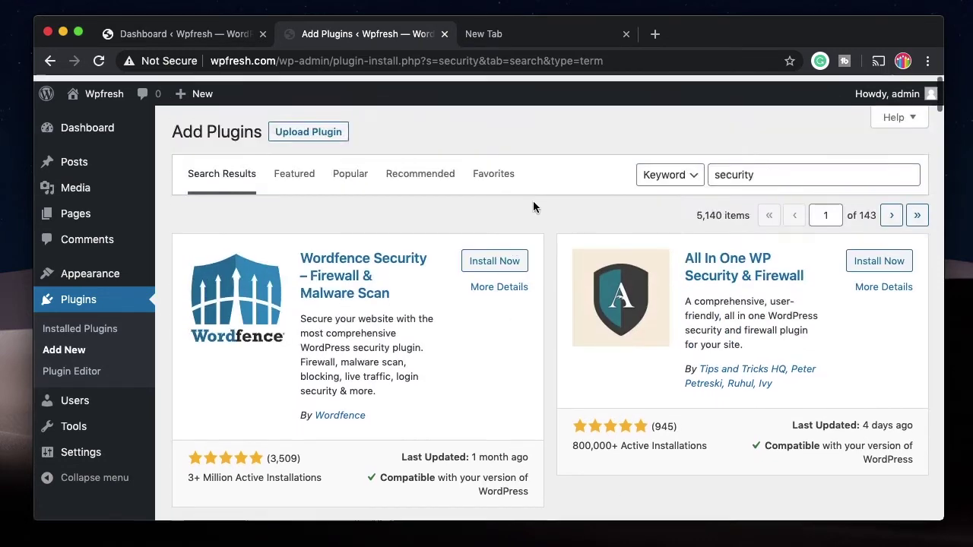
{"action": "left_click", "coordinate": [503, 259]}
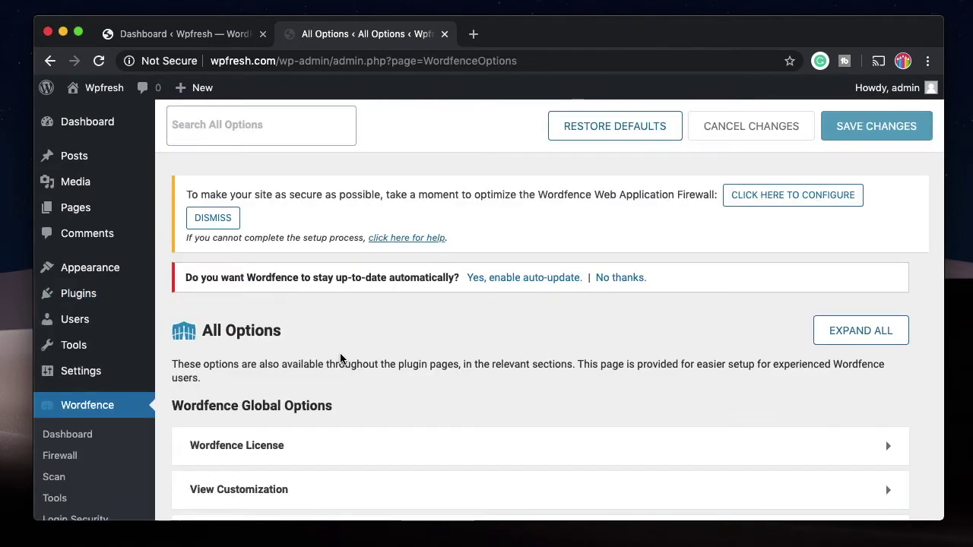
Step: Review the View Customization and General Wordfence Options sections on Wordfence's All Options page
{"action": "scroll", "coordinate": [609, 241], "scroll_direction": "down", "scroll_amount": 1}
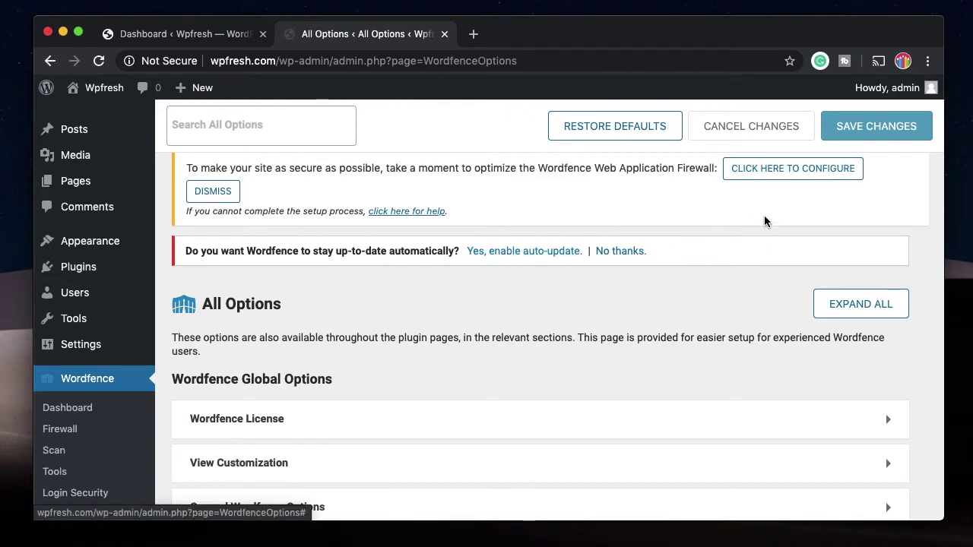
{"action": "scroll", "coordinate": [632, 336], "scroll_direction": "down", "scroll_amount": 1}
{"action": "scroll", "coordinate": [632, 336], "scroll_direction": "down", "scroll_amount": 8}
{"action": "left_click", "coordinate": [523, 242]}
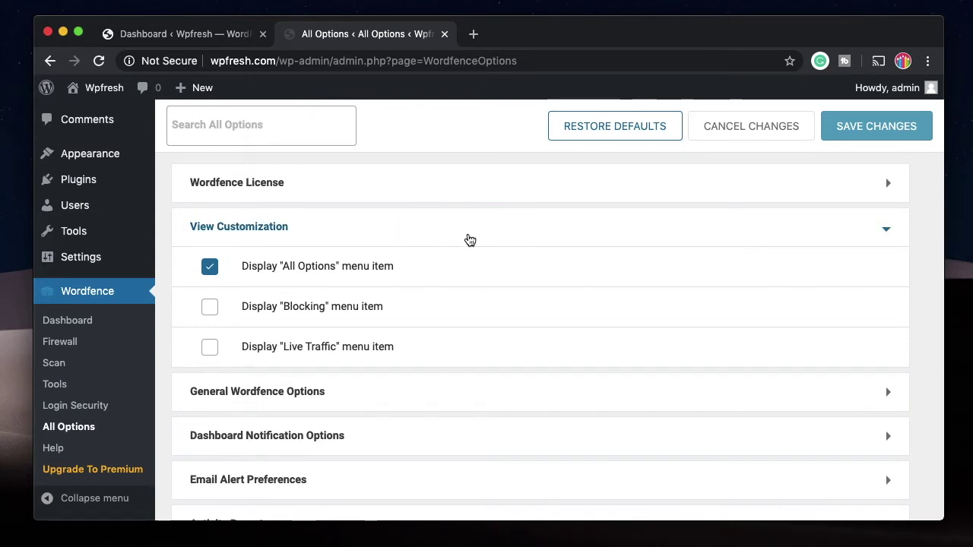
{"action": "left_click", "coordinate": [470, 240]}
{"action": "left_click", "coordinate": [380, 266]}
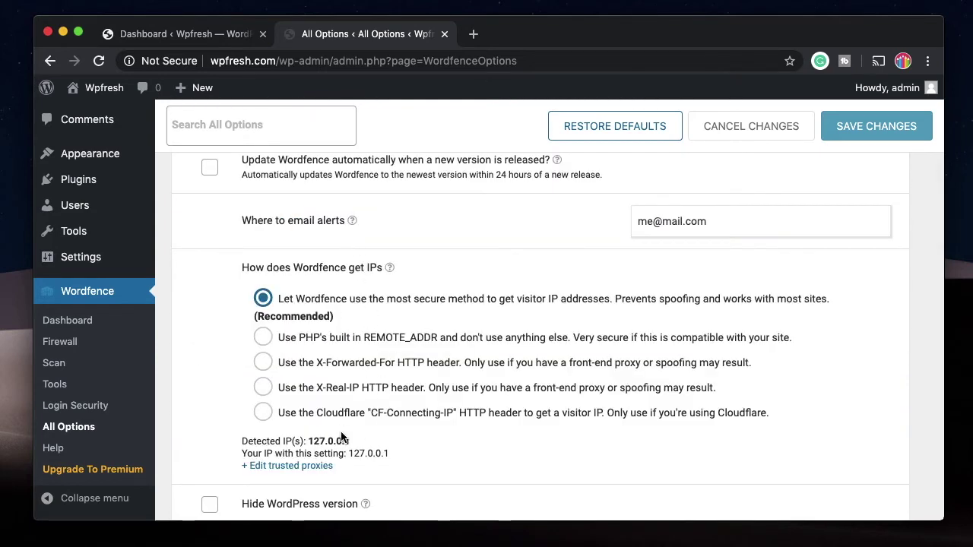
{"action": "scroll", "coordinate": [341, 369], "scroll_direction": "down", "scroll_amount": 10}
Step: Examine Wordfence's Basic and Advanced Firewall Options, including the available web application firewall status modes
{"action": "left_click", "coordinate": [341, 370]}
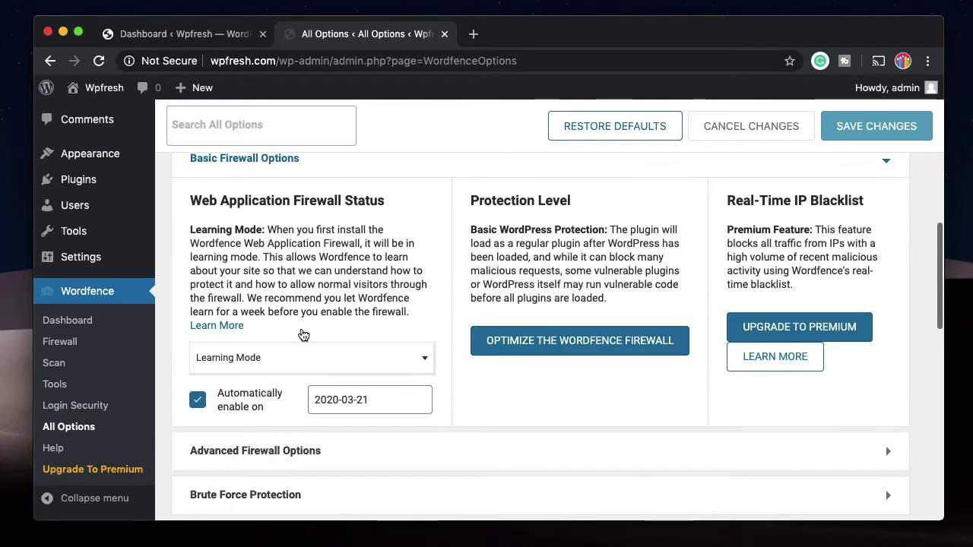
{"action": "left_click", "coordinate": [357, 359]}
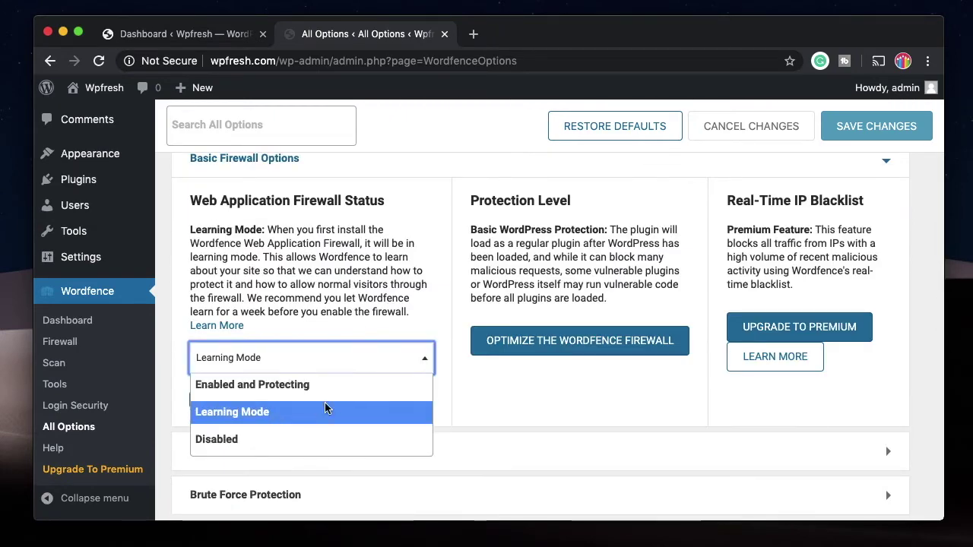
{"action": "scroll", "coordinate": [397, 287], "scroll_direction": "up", "scroll_amount": 2}
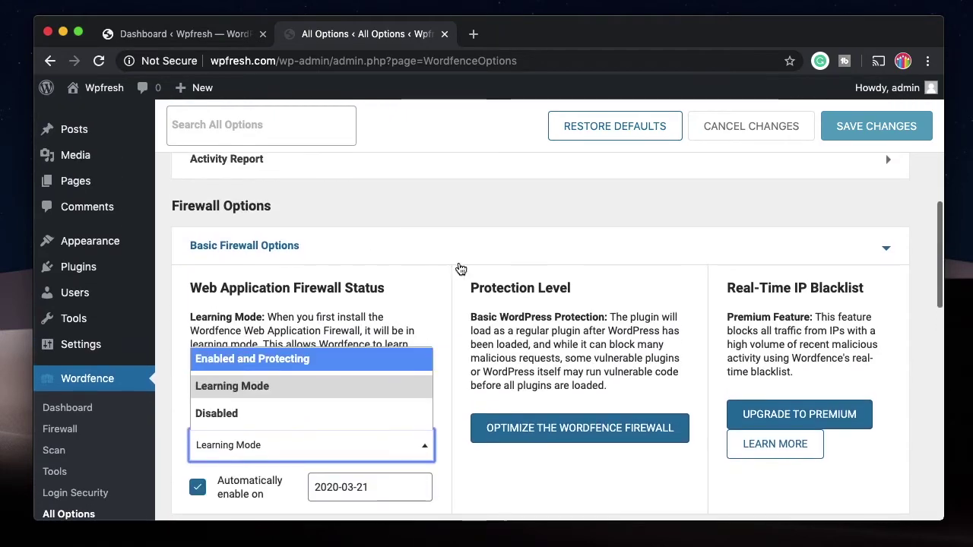
{"action": "left_click", "coordinate": [468, 265]}
{"action": "left_click", "coordinate": [433, 211]}
{"action": "left_click", "coordinate": [411, 221]}
{"action": "left_click", "coordinate": [385, 201]}
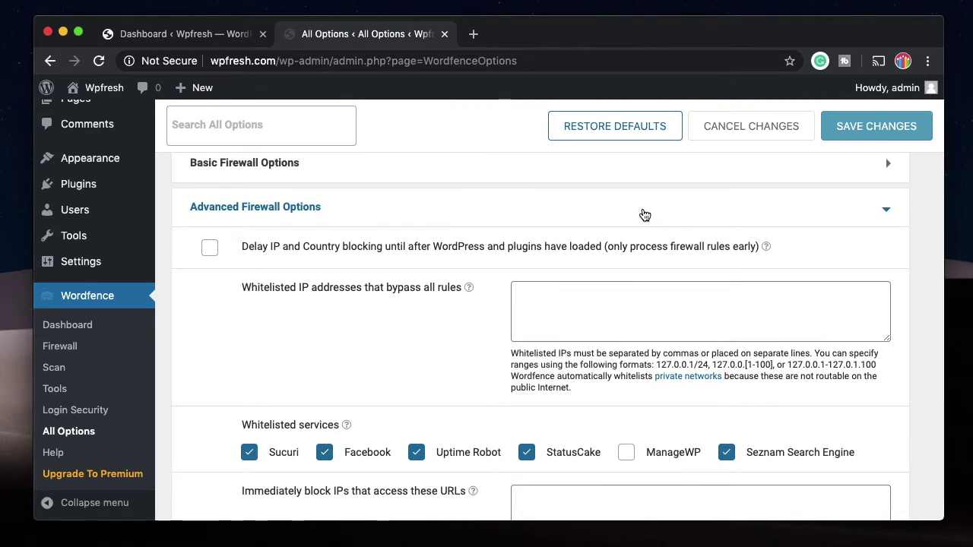
{"action": "left_click", "coordinate": [631, 205]}
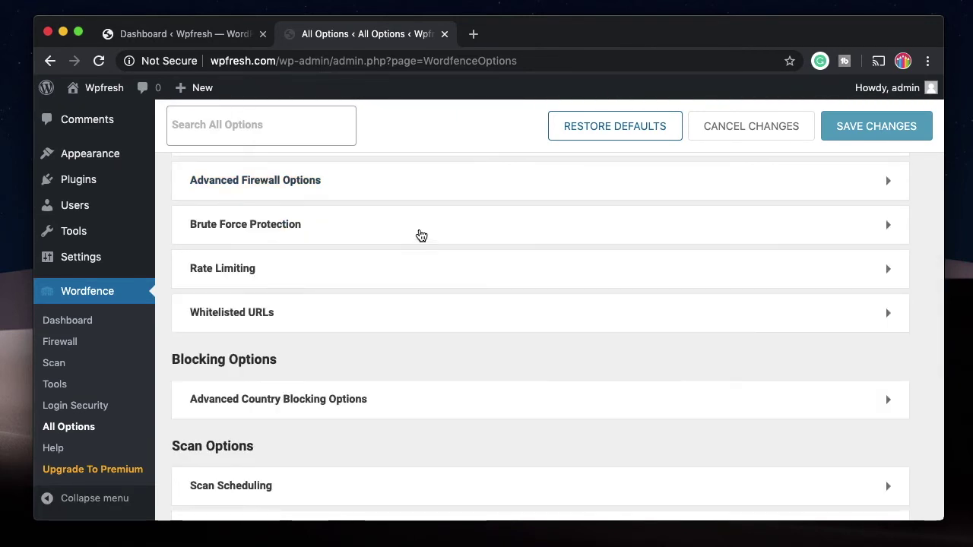
Step: Review Wordfence's Brute Force Protection settings, including the login failure and lockout limits, and collapse the section
{"action": "left_click", "coordinate": [419, 235]}
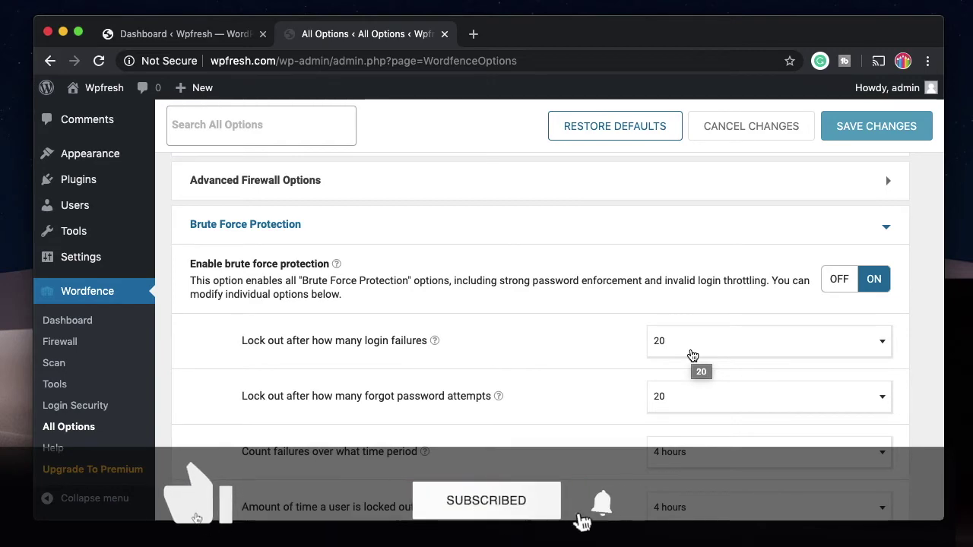
{"action": "scroll", "coordinate": [692, 355], "scroll_direction": "down", "scroll_amount": 5}
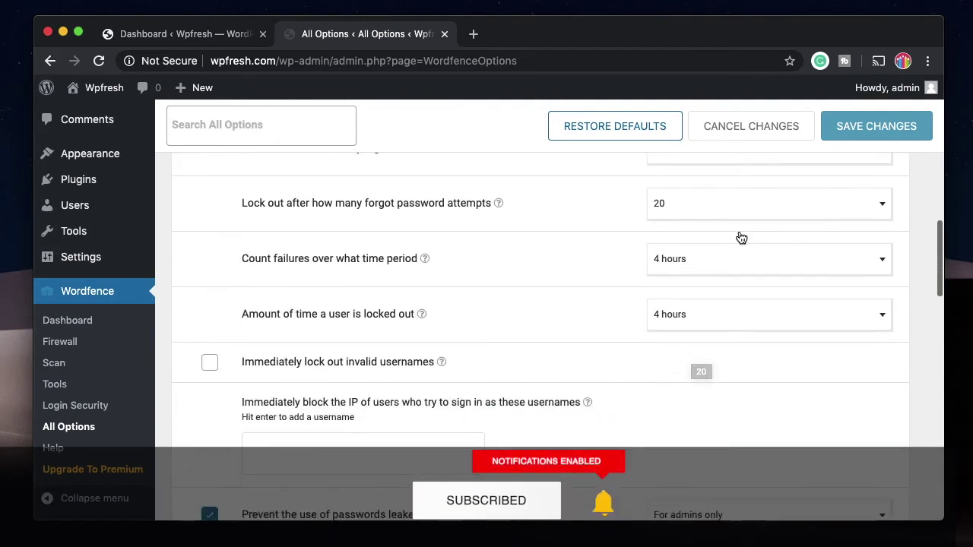
{"action": "scroll", "coordinate": [715, 395], "scroll_direction": "up", "scroll_amount": 5}
{"action": "left_click", "coordinate": [669, 221]}
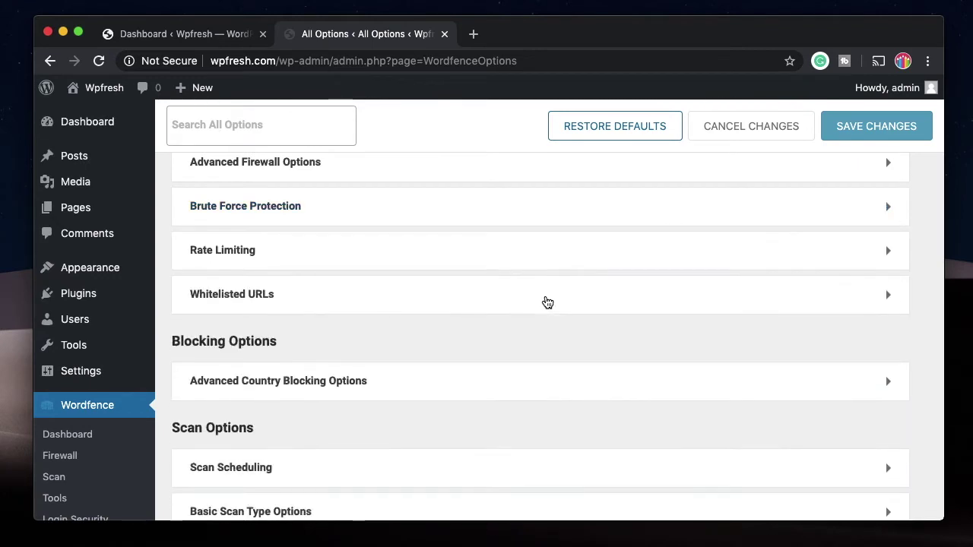
{"action": "scroll", "coordinate": [547, 303], "scroll_direction": "up", "scroll_amount": 10}
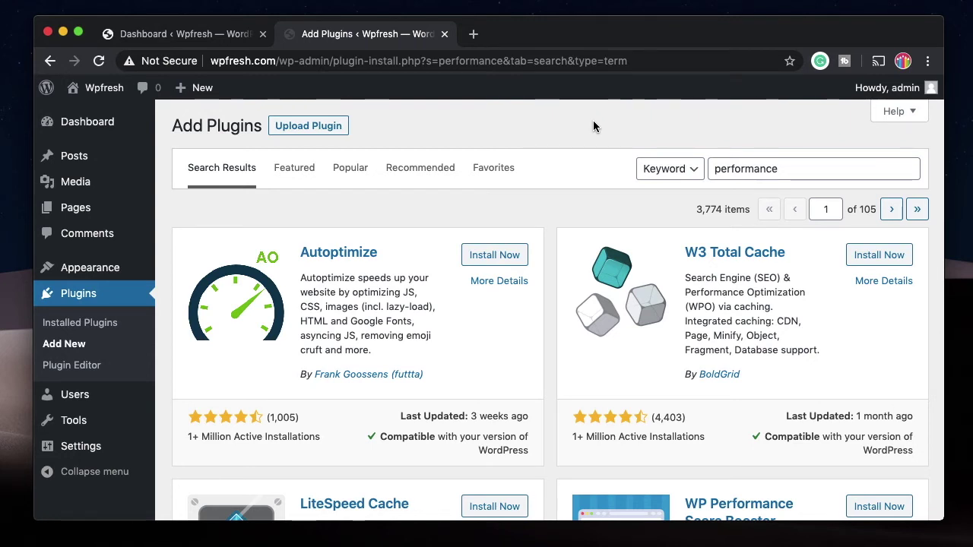
Step: Compare the plugins in the performance search results, including WP Fastest Cache, Jetpack and WP-Optimize, and examine WP-Optimize's active installations
{"action": "scroll", "coordinate": [542, 201], "scroll_direction": "down", "scroll_amount": 2}
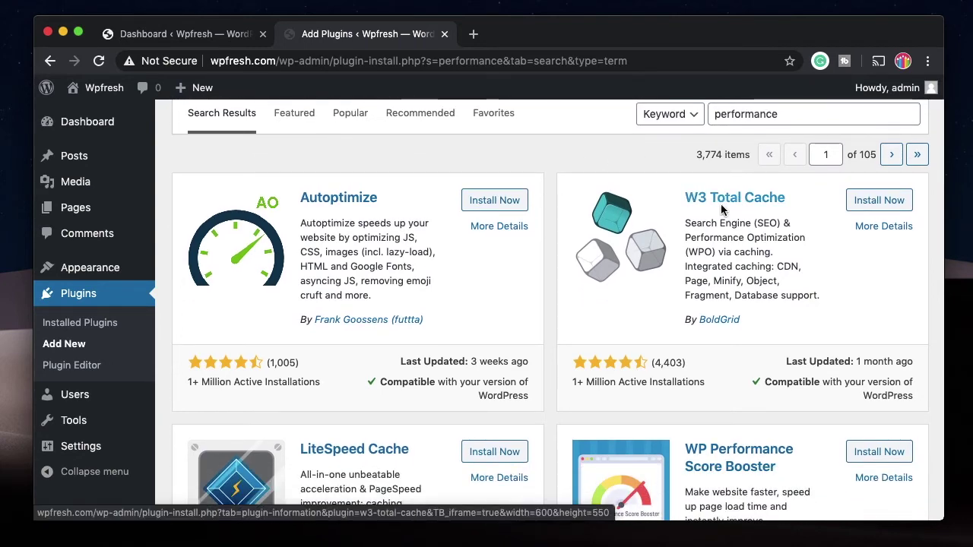
{"action": "scroll", "coordinate": [522, 260], "scroll_direction": "down", "scroll_amount": 6}
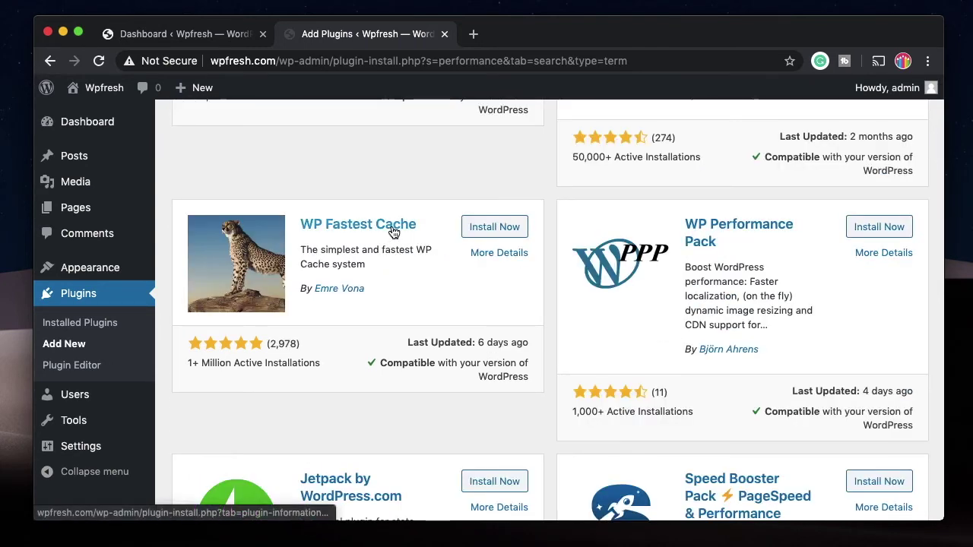
{"action": "scroll", "coordinate": [396, 342], "scroll_direction": "down", "scroll_amount": 2}
{"action": "scroll", "coordinate": [395, 342], "scroll_direction": "down", "scroll_amount": 2}
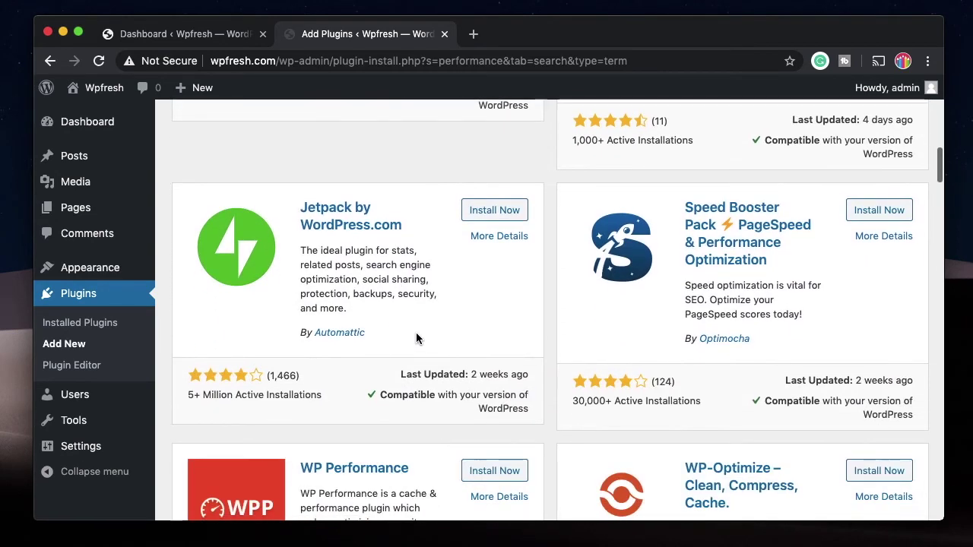
{"action": "scroll", "coordinate": [463, 382], "scroll_direction": "down", "scroll_amount": 3}
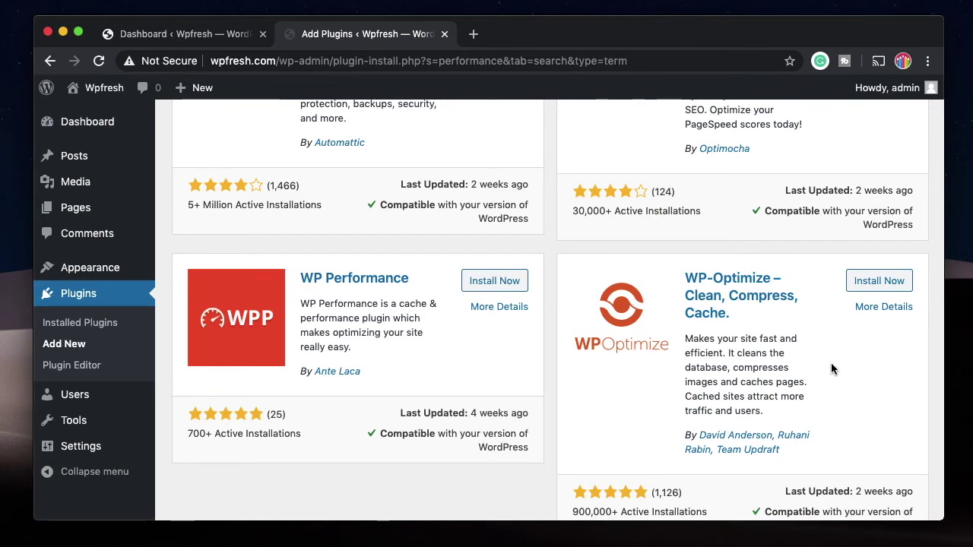
{"action": "scroll", "coordinate": [830, 369], "scroll_direction": "down", "scroll_amount": 3}
{"action": "left_click_drag", "start_coordinate": [623, 392], "coordinate": [598, 402]}
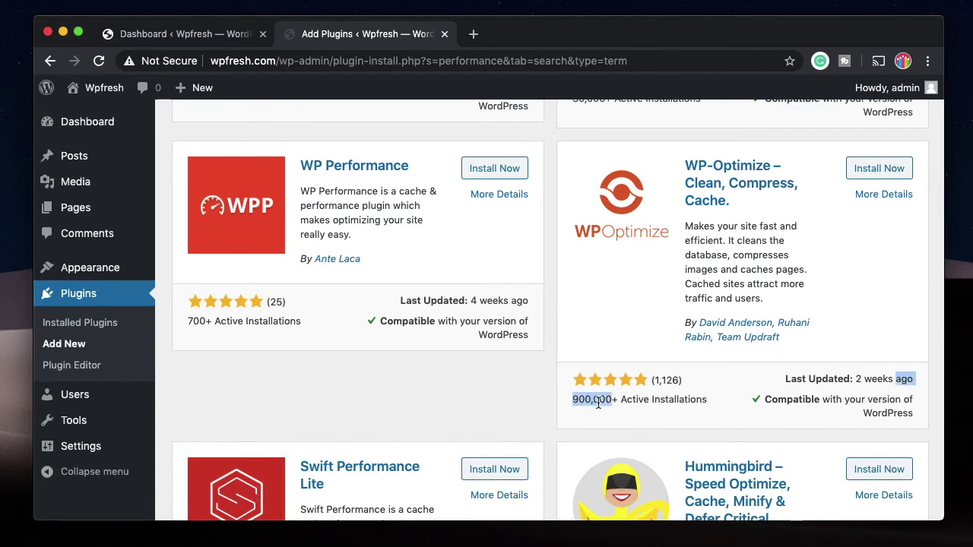
{"action": "triple_click", "coordinate": [599, 403]}
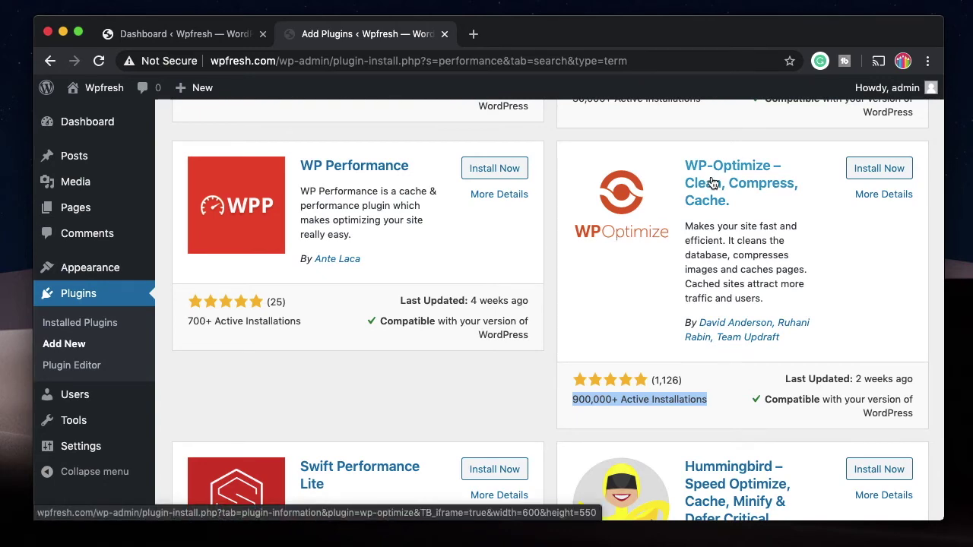
Step: Search the plugin directory for "seo"
{"action": "scroll", "coordinate": [707, 198], "scroll_direction": "up", "scroll_amount": 10}
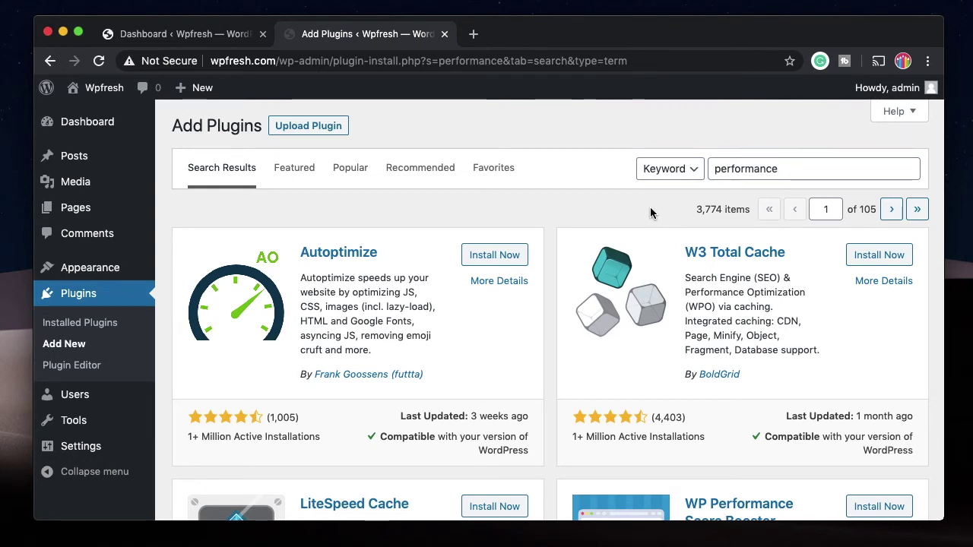
{"action": "double_click", "coordinate": [765, 170]}
{"action": "type", "text": "seo"}
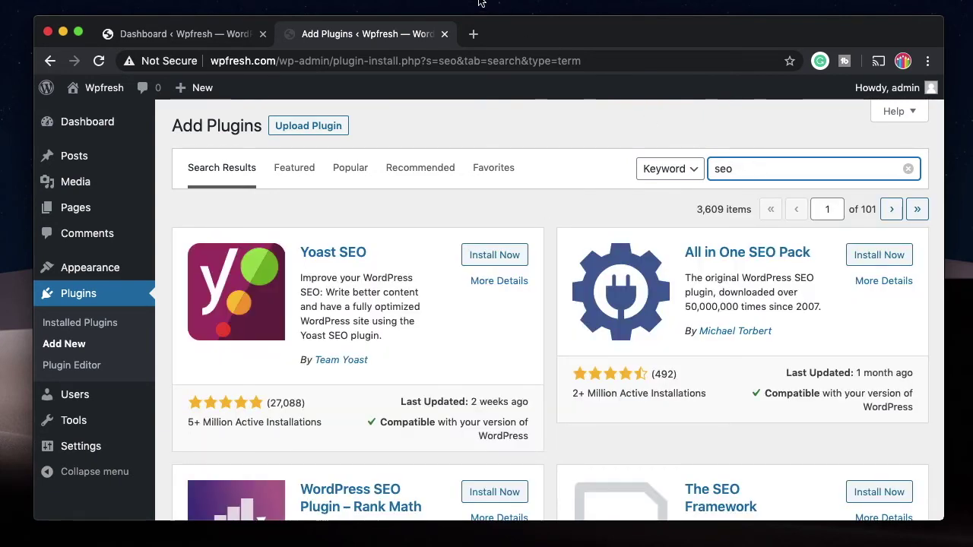
Step: Search Google for "latest mac apps" in a new browser tab, look through the results and return to the Add Plugins page
{"action": "left_click", "coordinate": [472, 34]}
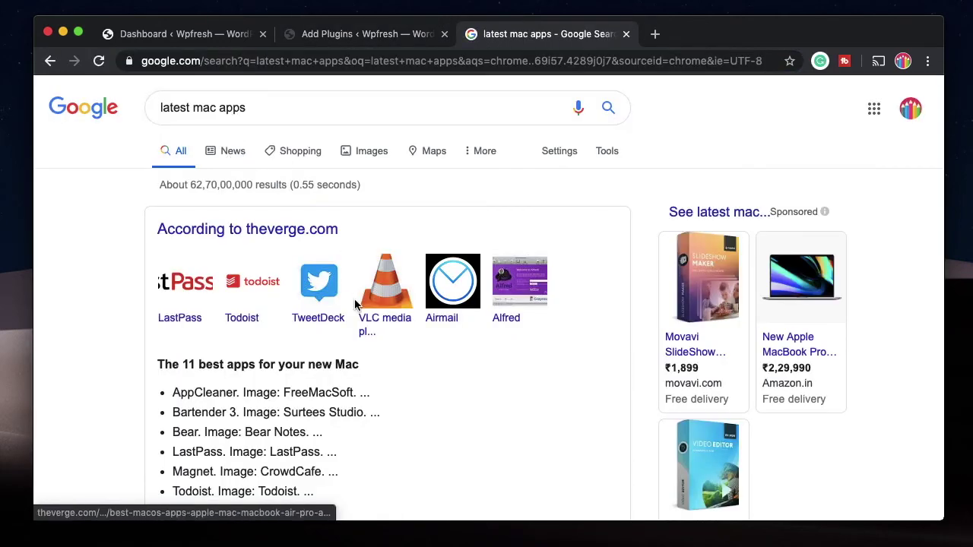
{"action": "scroll", "coordinate": [365, 308], "scroll_direction": "down", "scroll_amount": 3}
{"action": "scroll", "coordinate": [380, 327], "scroll_direction": "down", "scroll_amount": 5}
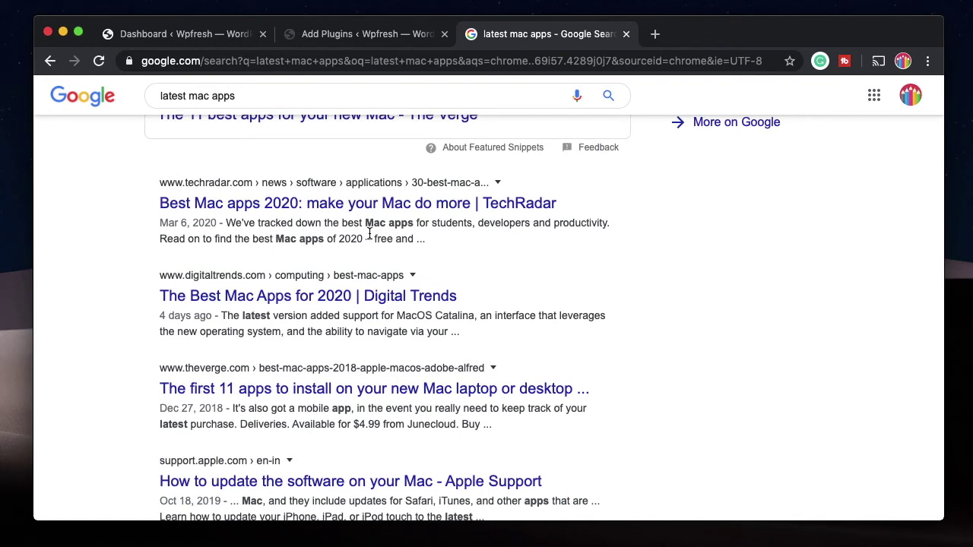
{"action": "scroll", "coordinate": [308, 221], "scroll_direction": "down", "scroll_amount": 2}
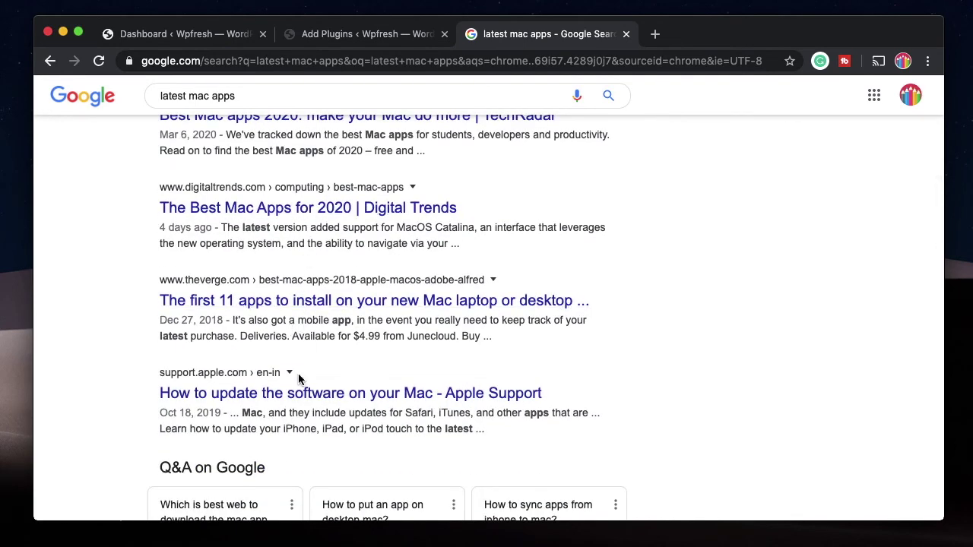
{"action": "left_click", "coordinate": [357, 43]}
{"action": "left_click", "coordinate": [495, 42]}
{"action": "scroll", "coordinate": [477, 233], "scroll_direction": "up", "scroll_amount": 3}
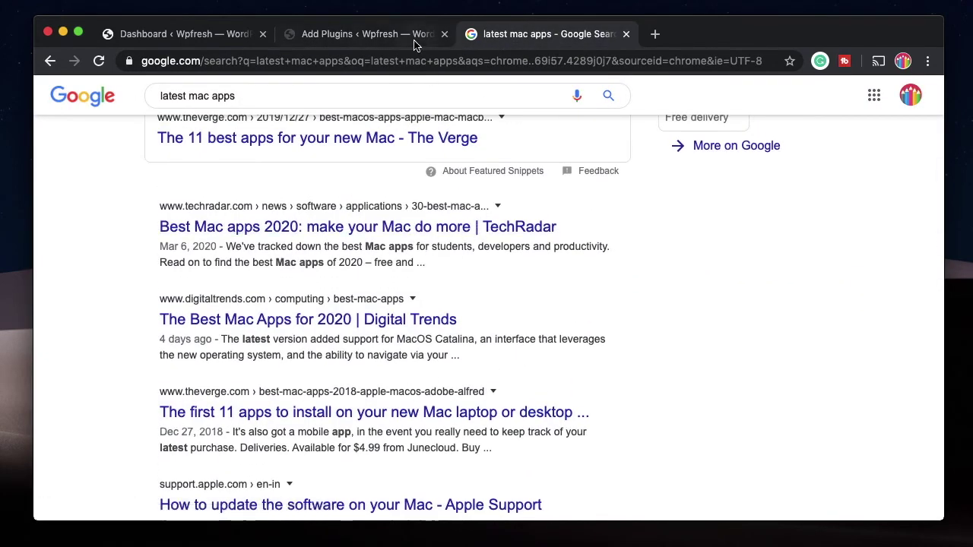
{"action": "left_click", "coordinate": [387, 35]}
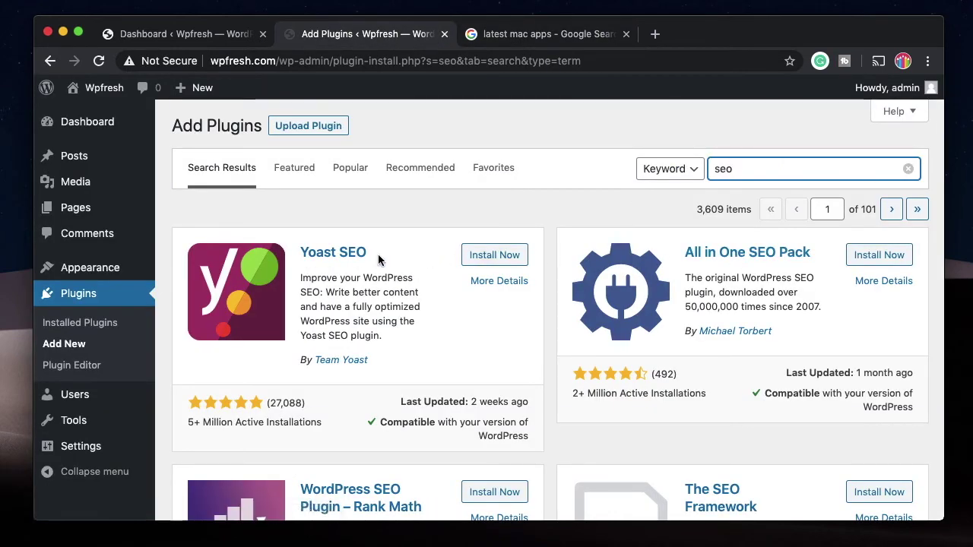
Step: Compare the SEO plugins in the search results: Yoast SEO, All in One SEO Pack, Rank Math and The SEO Framework
{"action": "scroll", "coordinate": [377, 260], "scroll_direction": "down", "scroll_amount": 5}
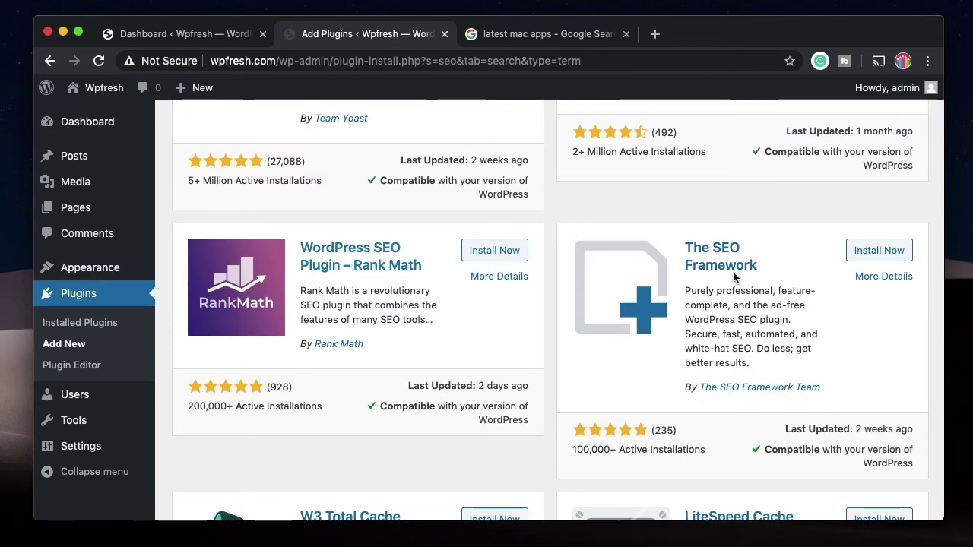
{"action": "scroll", "coordinate": [486, 281], "scroll_direction": "up", "scroll_amount": 4}
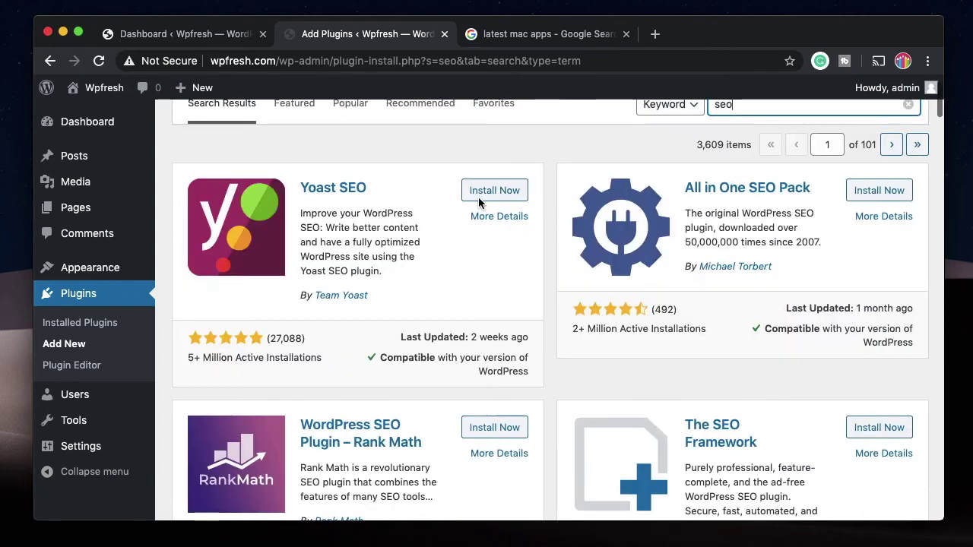
{"action": "scroll", "coordinate": [669, 357], "scroll_direction": "down", "scroll_amount": 1}
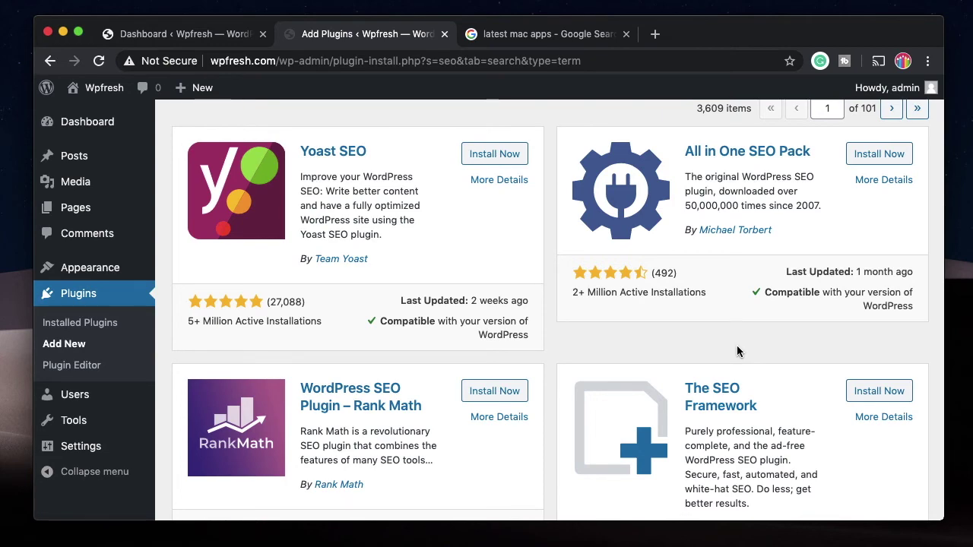
{"action": "scroll", "coordinate": [736, 351], "scroll_direction": "up", "scroll_amount": 3}
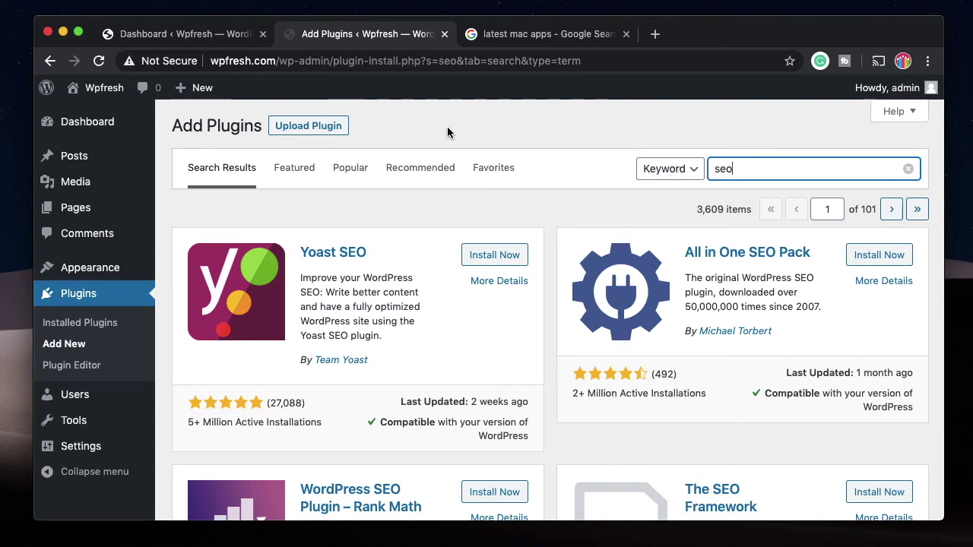
{"action": "scroll", "coordinate": [391, 213], "scroll_direction": "down", "scroll_amount": 5}
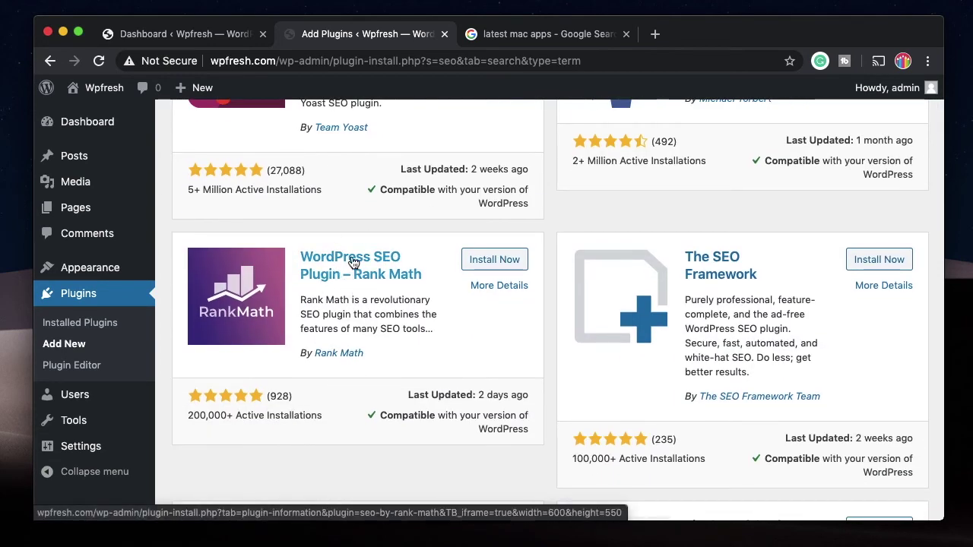
{"action": "scroll", "coordinate": [352, 261], "scroll_direction": "up", "scroll_amount": 3}
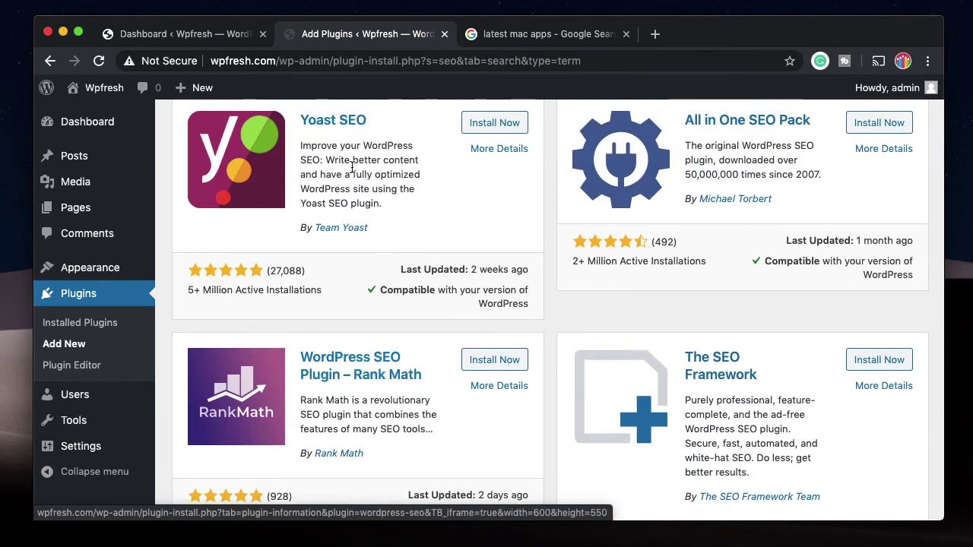
{"action": "scroll", "coordinate": [365, 250], "scroll_direction": "down", "scroll_amount": 4}
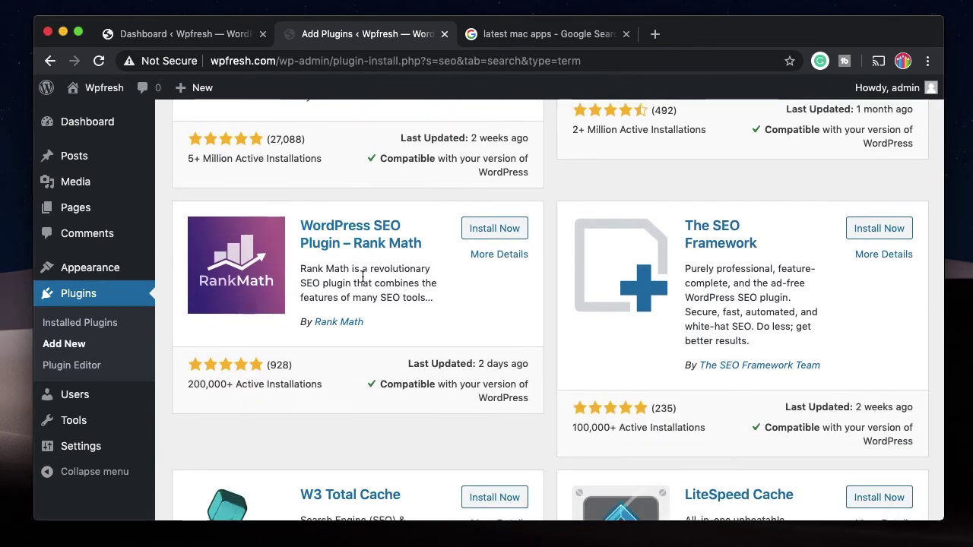
Step: Search the plugin directory for "smush" and look through the image optimization plugins
{"action": "scroll", "coordinate": [737, 111], "scroll_direction": "up", "scroll_amount": 8}
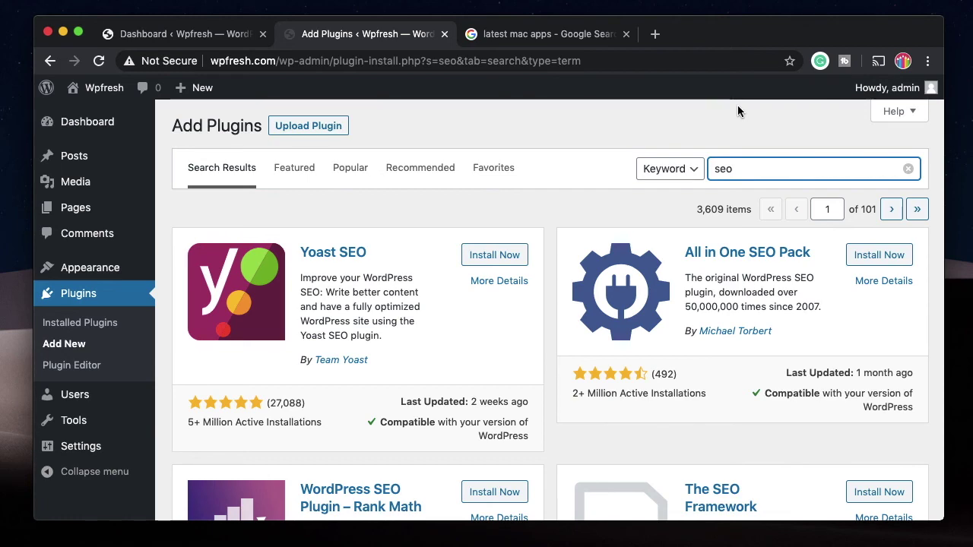
{"action": "double_click", "coordinate": [722, 175]}
{"action": "type", "text": "smush"}
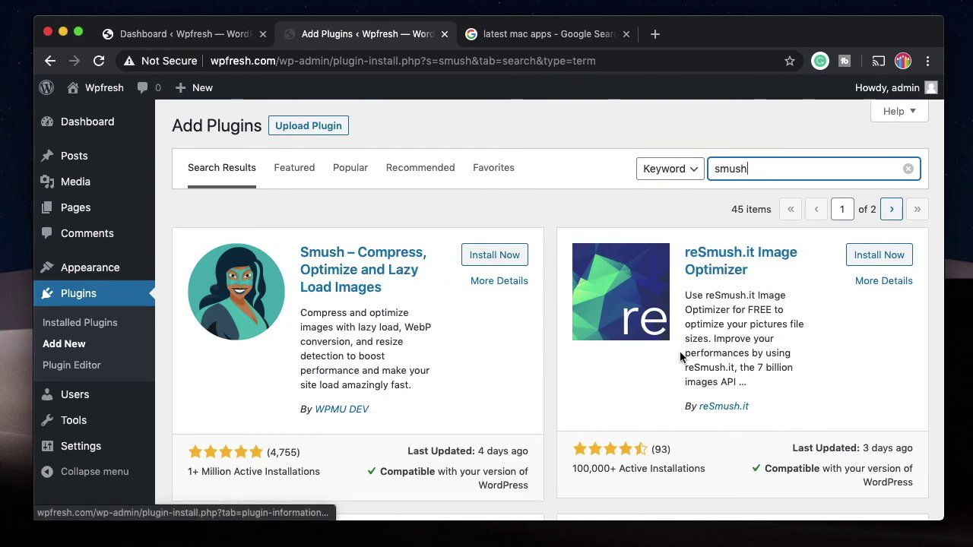
{"action": "scroll", "coordinate": [680, 351], "scroll_direction": "down", "scroll_amount": 6}
{"action": "scroll", "coordinate": [595, 310], "scroll_direction": "up", "scroll_amount": 5}
{"action": "scroll", "coordinate": [597, 166], "scroll_direction": "up", "scroll_amount": 1}
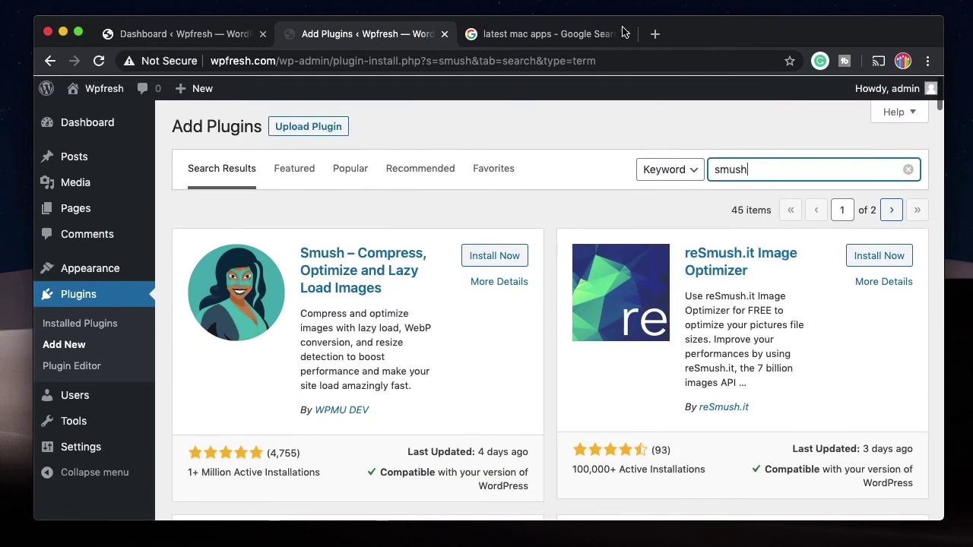
Step: Close the Google results tab, and switch to the ImageOptim app to view its window before closing it
{"action": "left_click", "coordinate": [626, 33]}
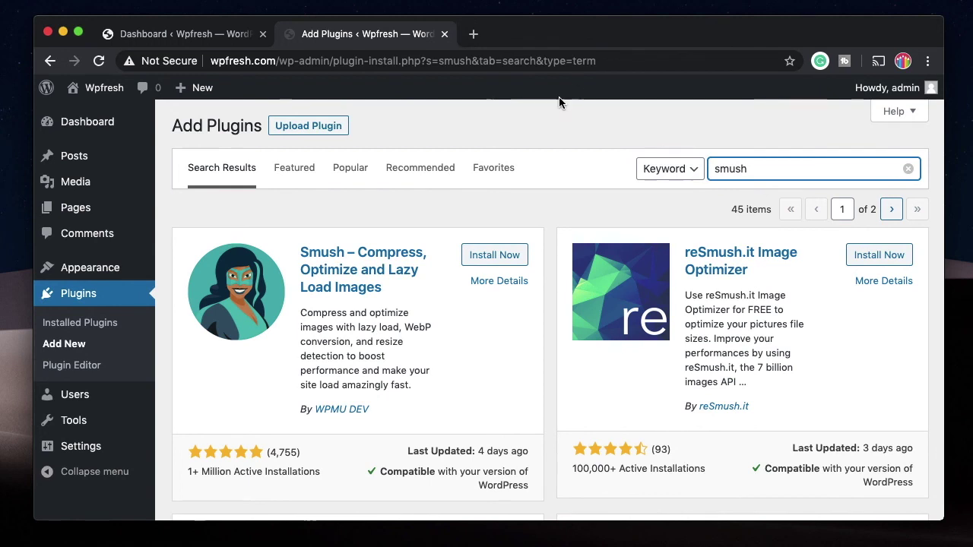
{"action": "left_click", "coordinate": [551, 135]}
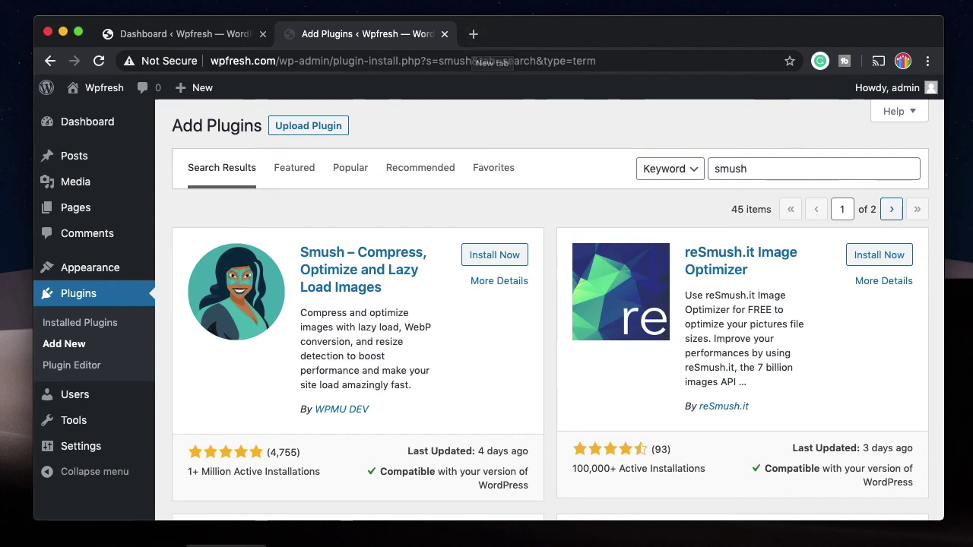
{"action": "left_click", "coordinate": [217, 532]}
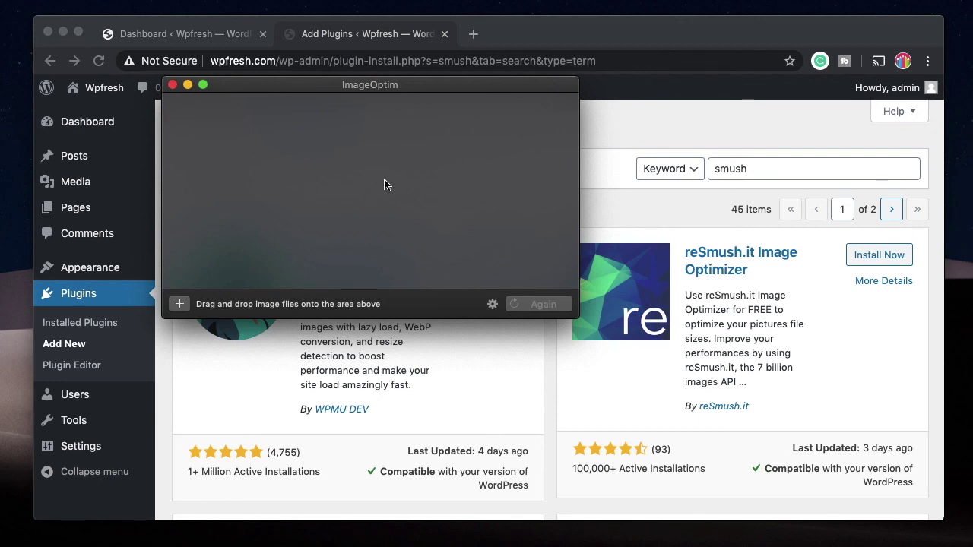
{"action": "left_click", "coordinate": [172, 84]}
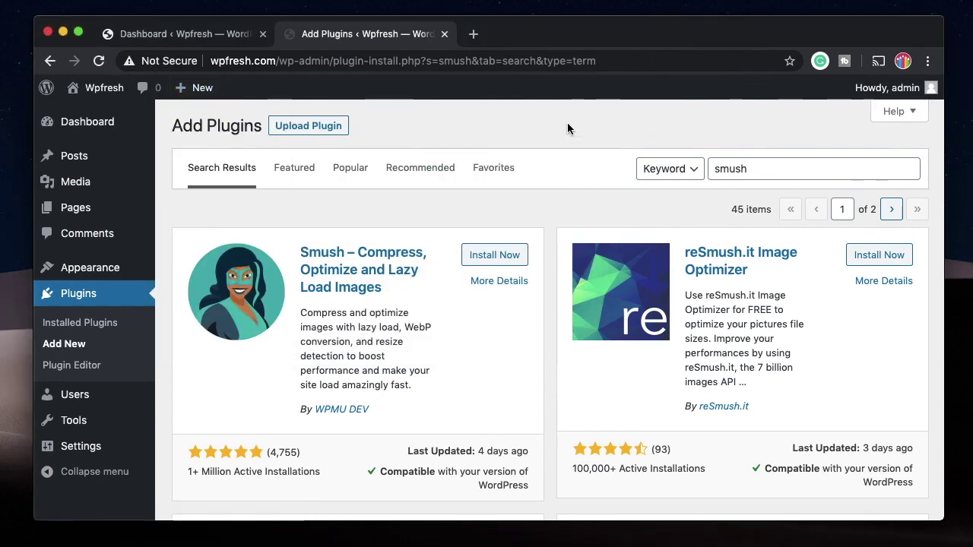